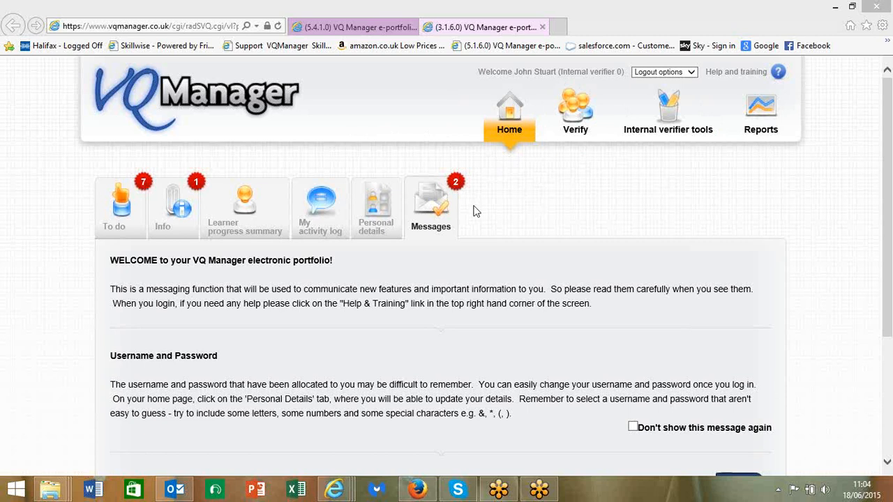
# Review the to-do list's saved evidence and sampling plan dates, and the info on units signed off in the past 30 days
pyautogui.moveTo(428, 215)
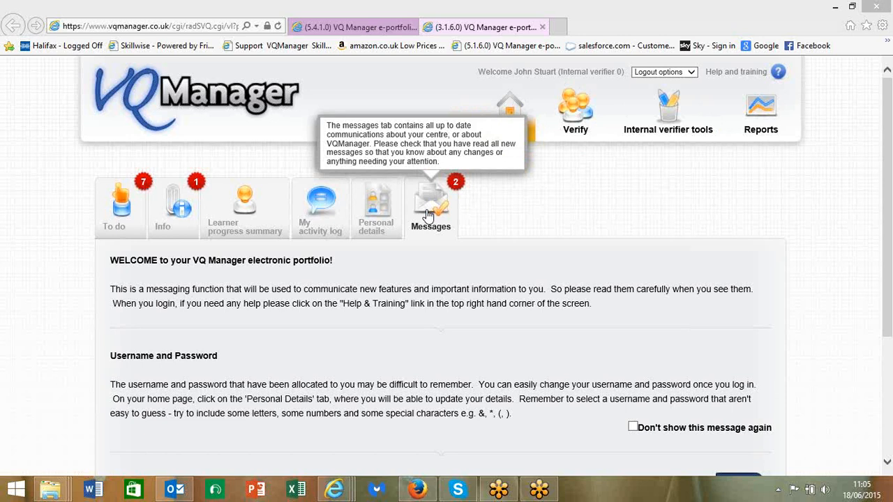
pyautogui.click(103, 225)
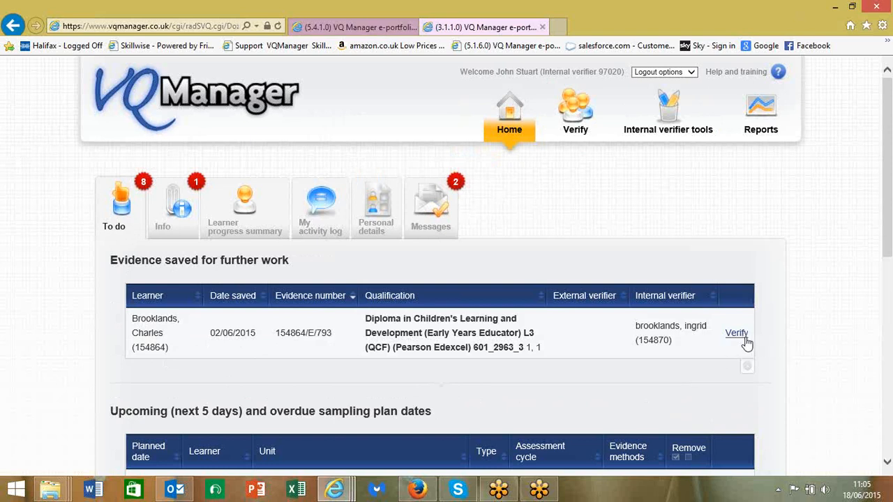
pyautogui.scroll(-3, 746, 342)
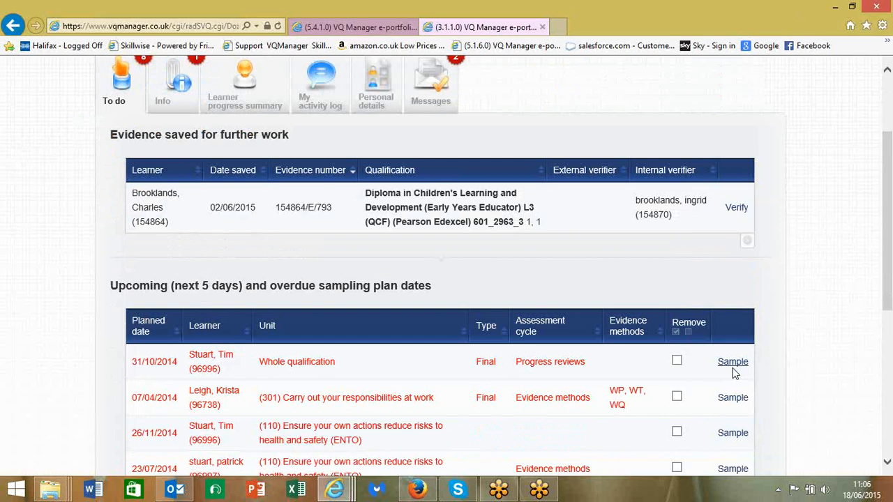
pyautogui.scroll(-5, 732, 374)
pyautogui.scroll(7, 733, 374)
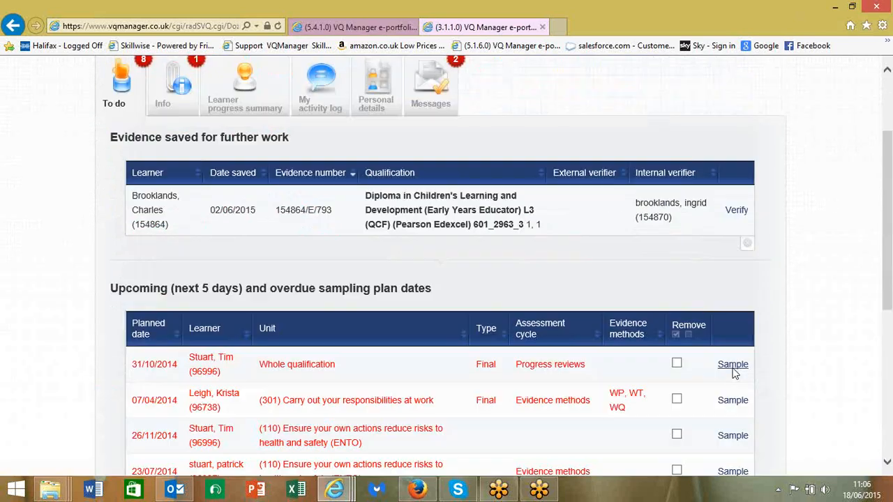
pyautogui.click(171, 217)
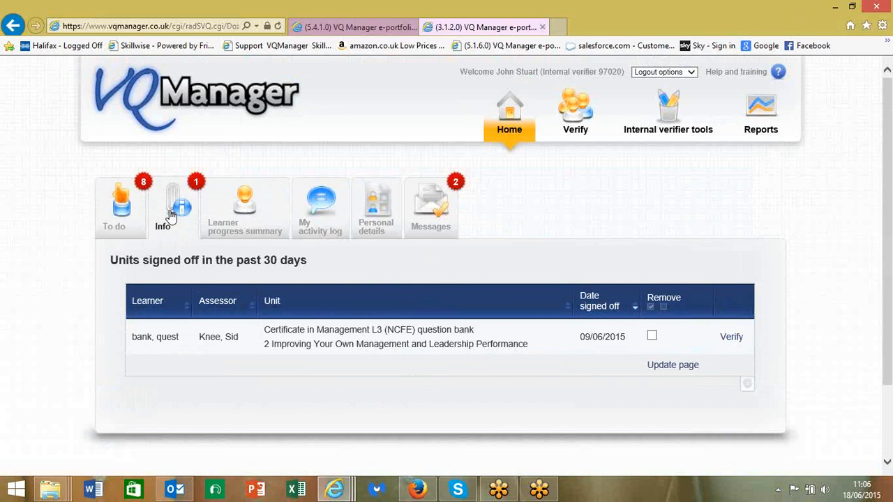
# Switch the learner progress summary to another assessor and examine their learners' completion percentages, target dates and estimated further days
pyautogui.click(233, 221)
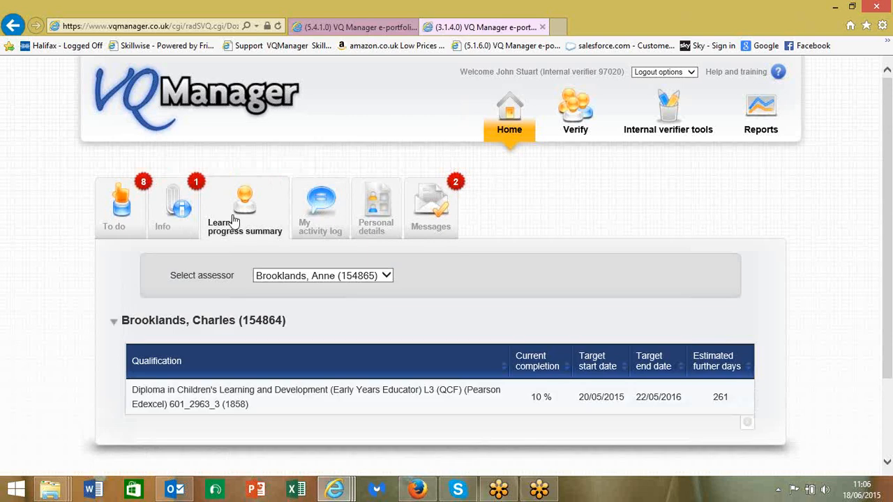
pyautogui.click(387, 276)
pyautogui.click(321, 288)
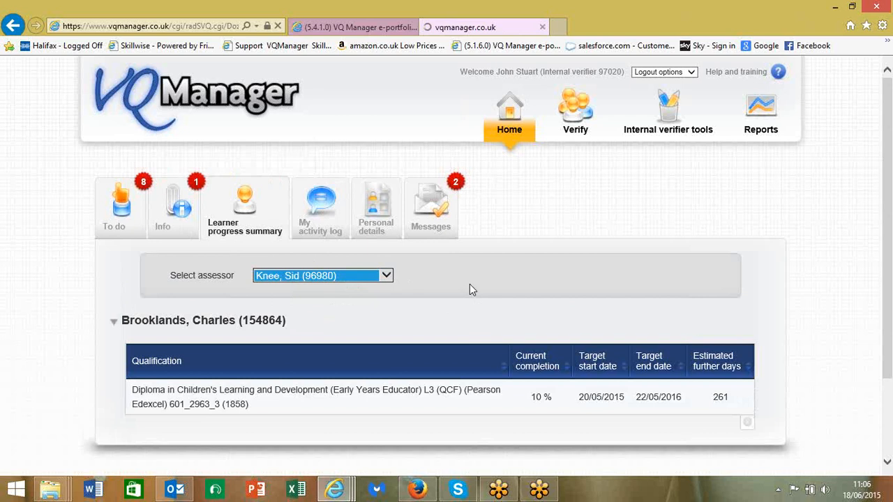
pyautogui.scroll(-5, 469, 284)
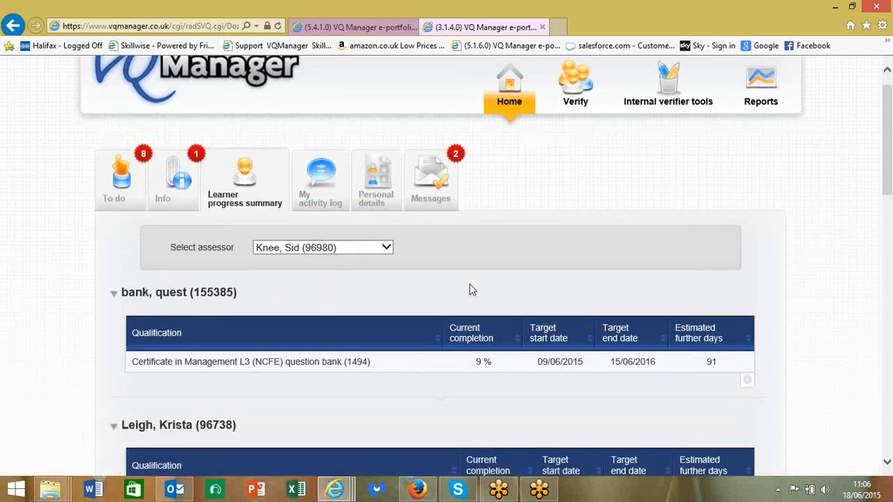
pyautogui.scroll(-2, 470, 284)
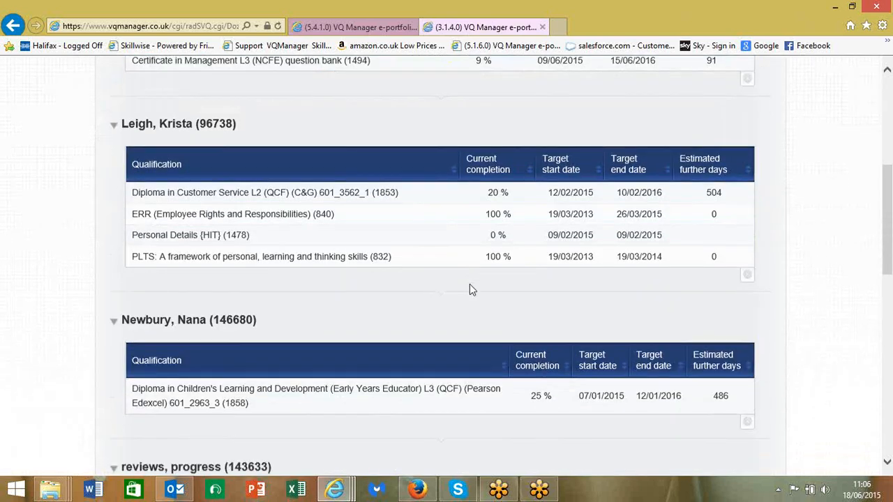
pyautogui.scroll(1, 469, 284)
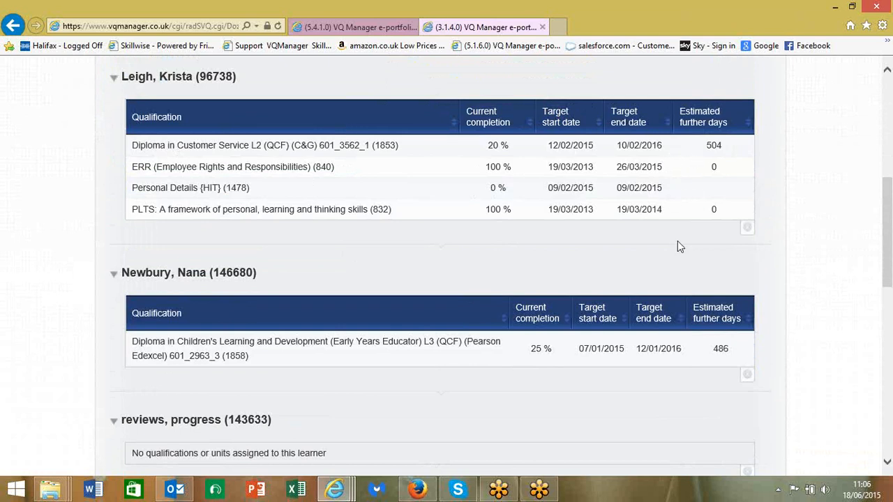
pyautogui.scroll(1, 671, 242)
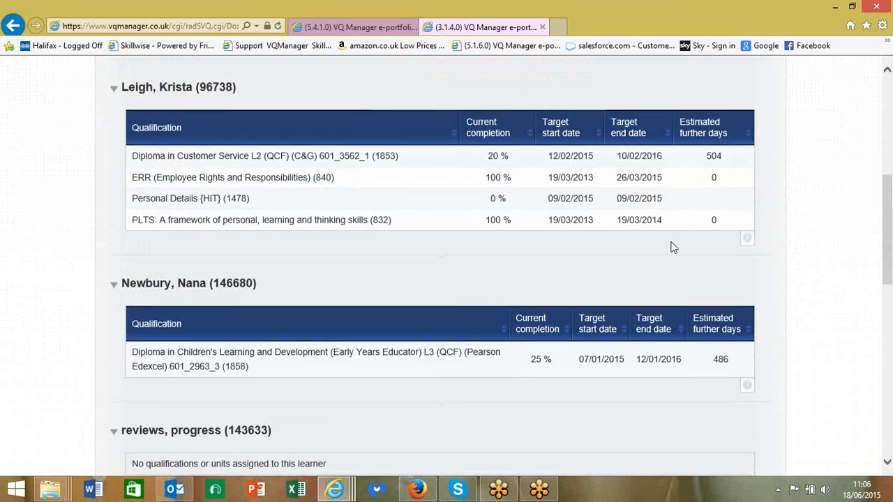
pyautogui.scroll(3, 673, 247)
pyautogui.scroll(2, 671, 247)
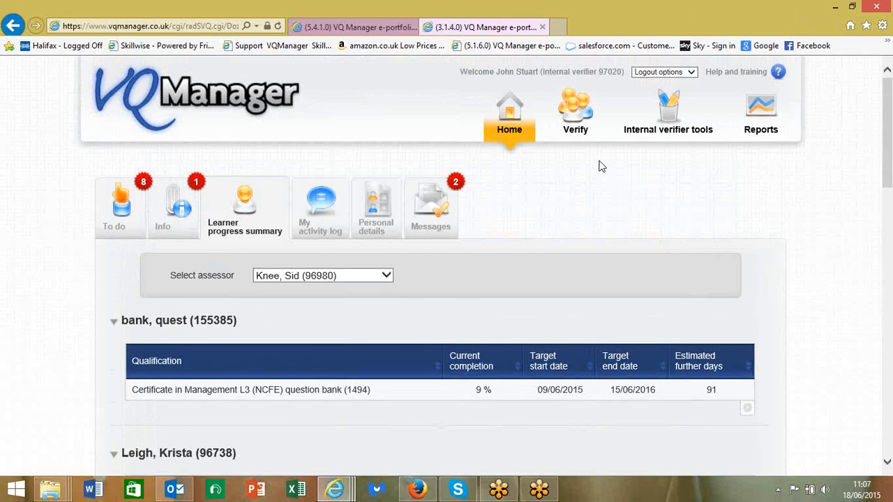
# Begin a new rationale in the internal verifier tools, entering the person's full name as the summary title
pyautogui.click(654, 136)
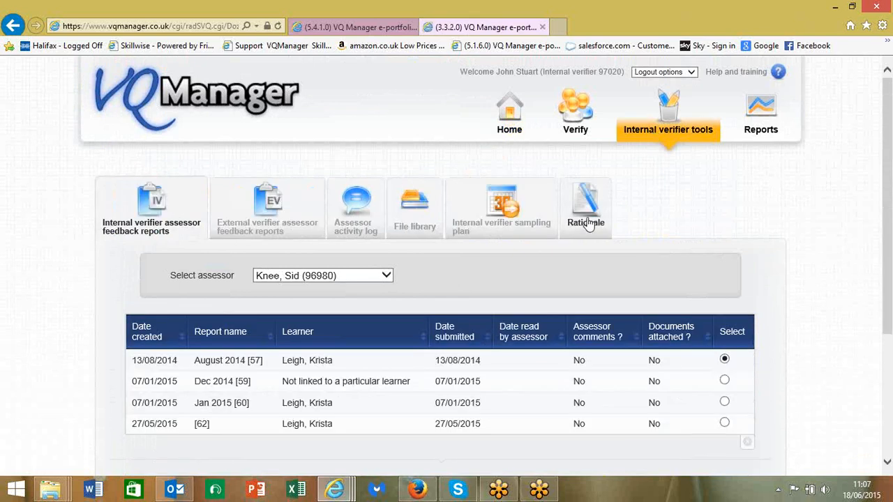
pyautogui.click(587, 225)
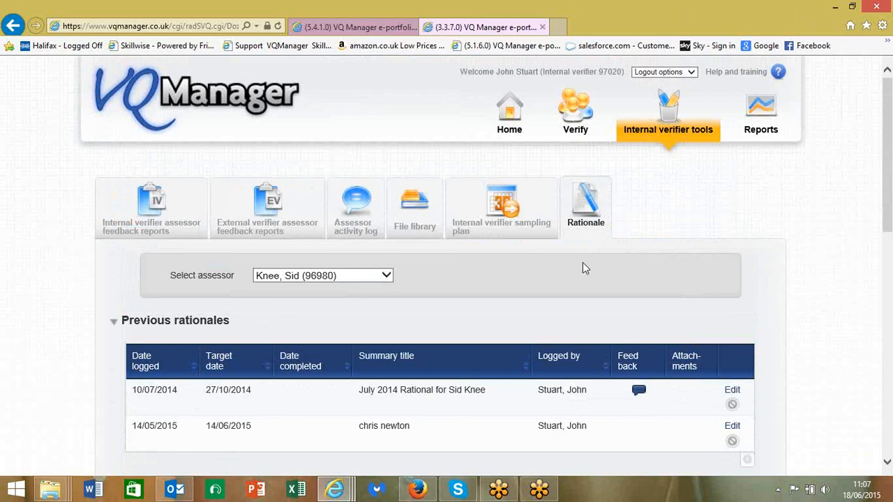
pyautogui.scroll(-1, 582, 262)
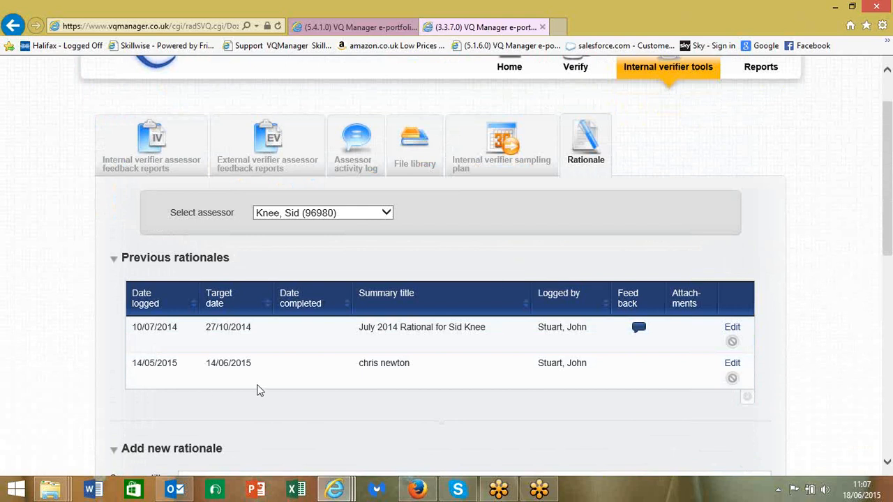
pyautogui.scroll(-5, 258, 389)
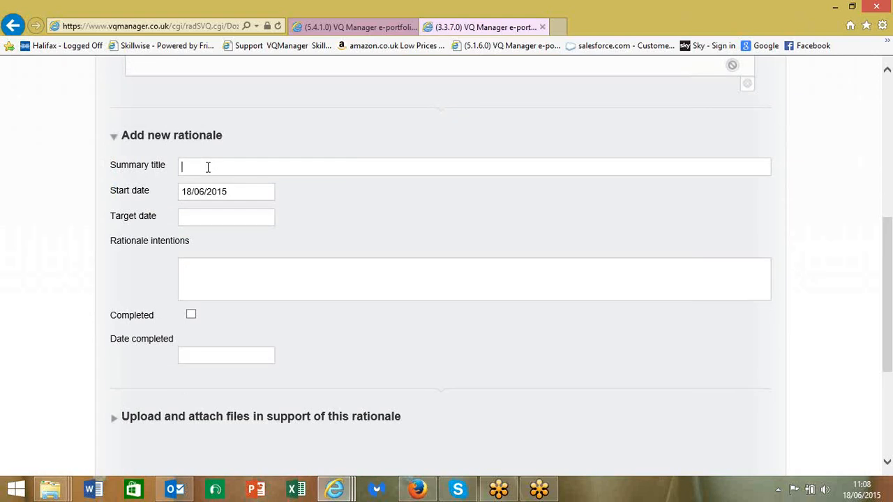
pyautogui.write('Jo Bllogs')
# Set the new rationale's start date to 01/06/2015 and its target date to 31/07/2015
pyautogui.click(237, 197)
pyautogui.click(276, 259)
pyautogui.click(231, 223)
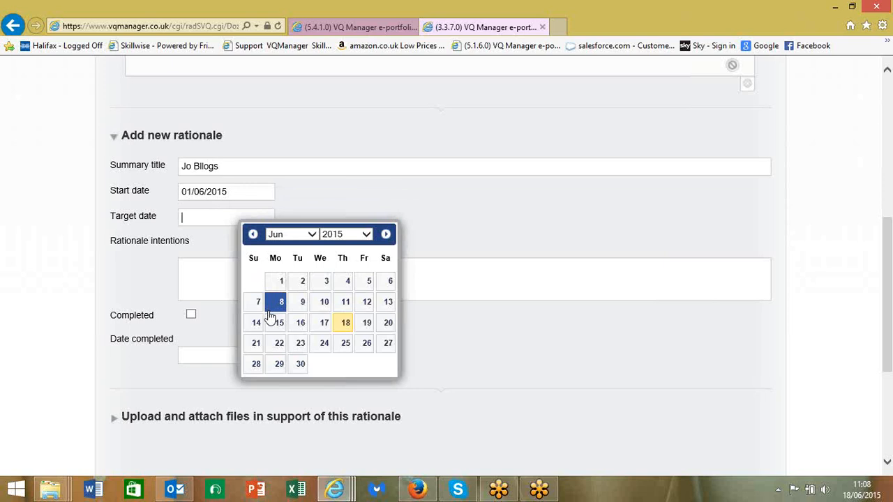
pyautogui.click(312, 234)
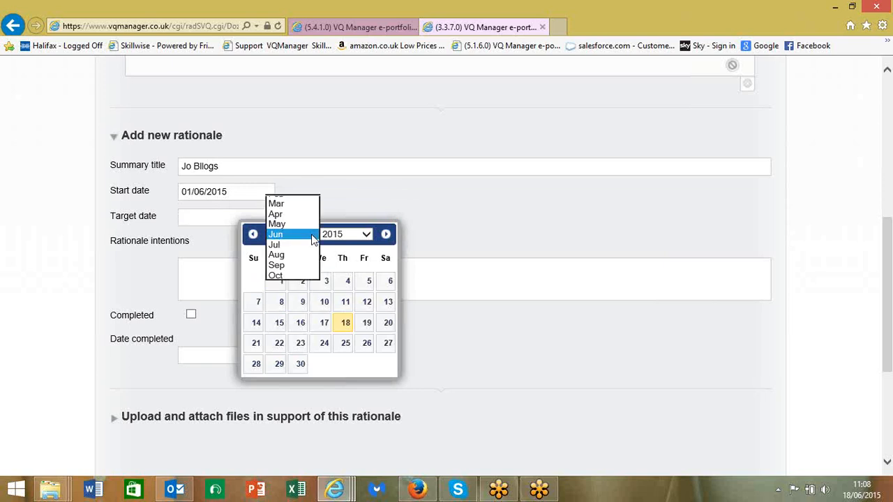
pyautogui.click(292, 241)
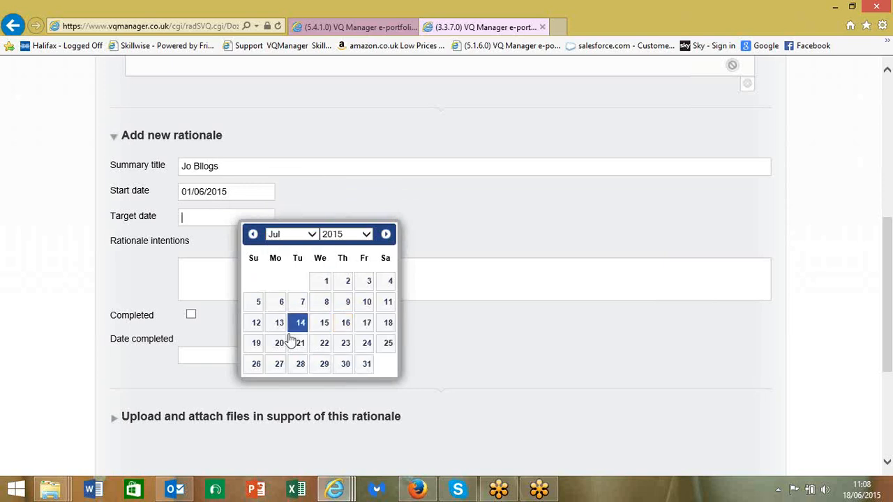
pyautogui.click(366, 364)
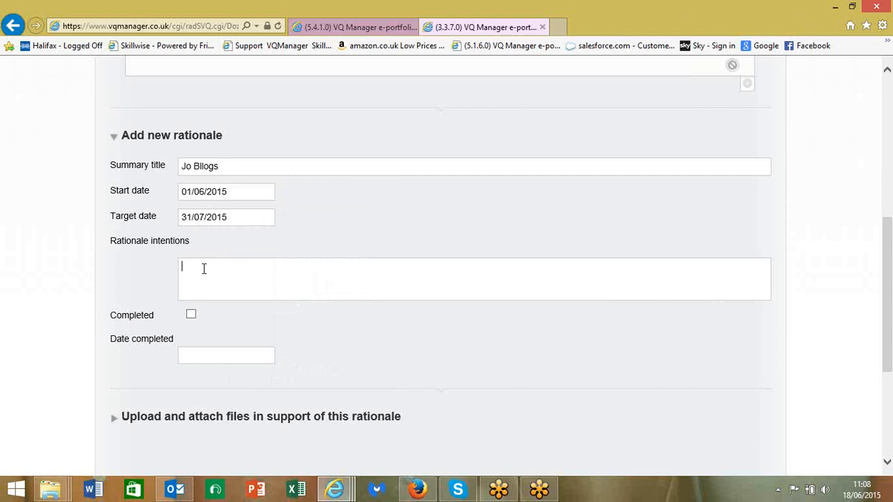
# Enter "100% of all assessed work" as the rationale intentions and save the new rationale
pyautogui.write('100% of all assessed work')
pyautogui.scroll(-1, 510, 345)
pyautogui.scroll(-1, 510, 345)
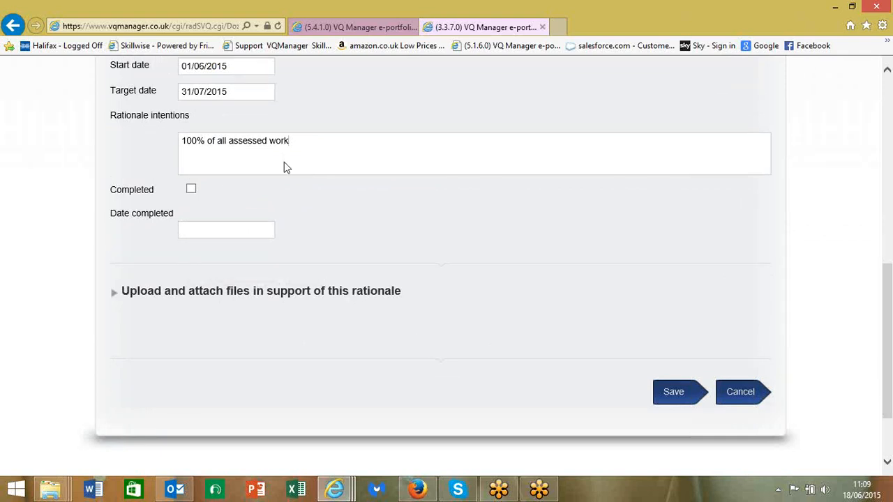
pyautogui.click(674, 391)
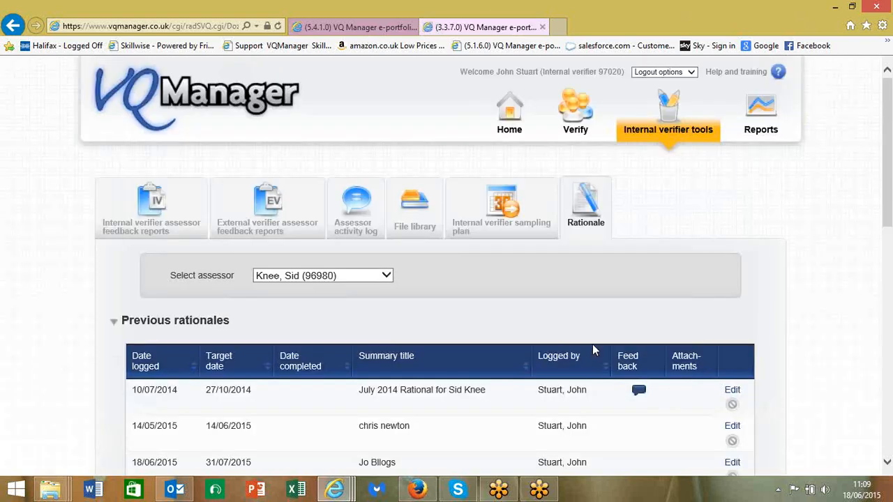
# Edit the newly added rationale to mark it as completed with completion date 18/06/2015, and save it
pyautogui.scroll(-1, 592, 344)
pyautogui.scroll(-3, 592, 353)
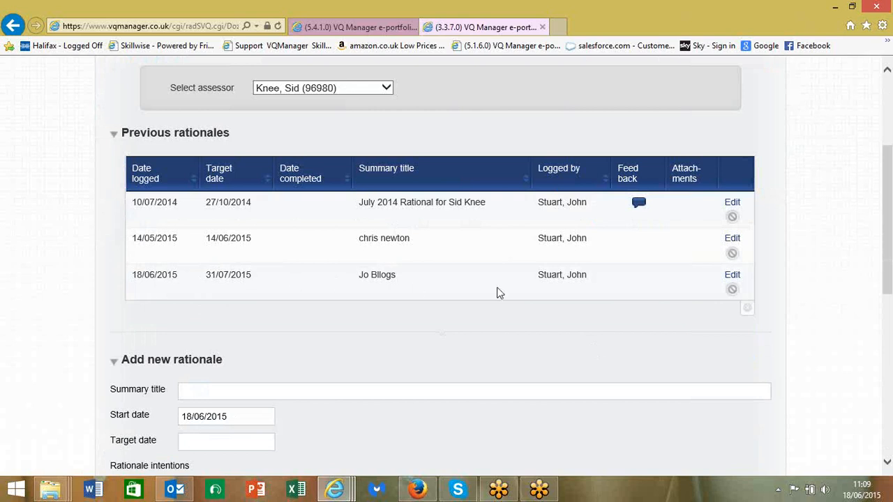
pyautogui.click(732, 277)
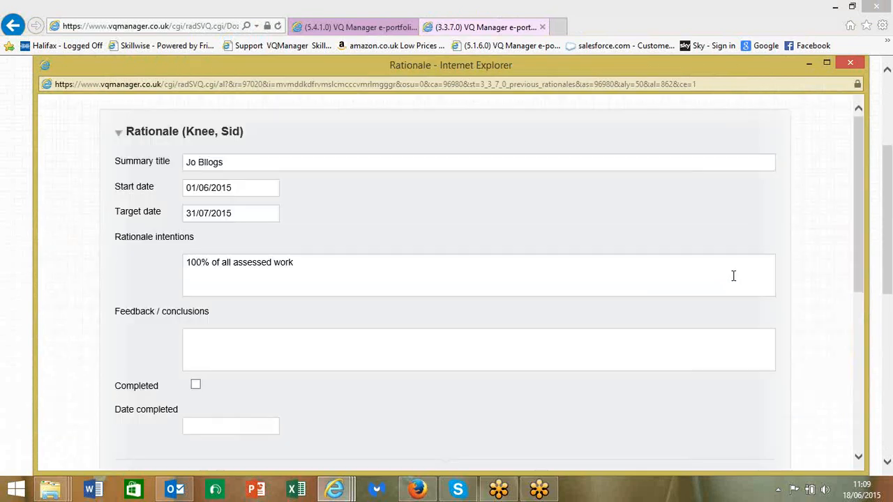
pyautogui.scroll(-2, 733, 275)
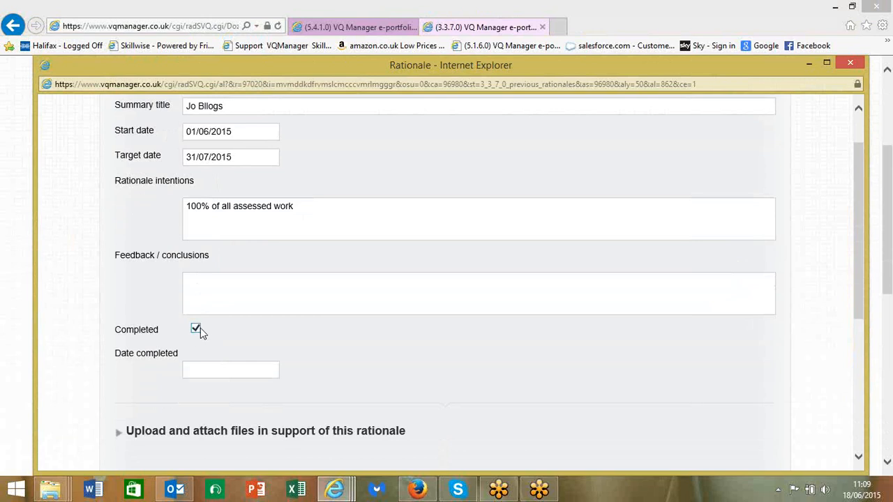
pyautogui.click(210, 371)
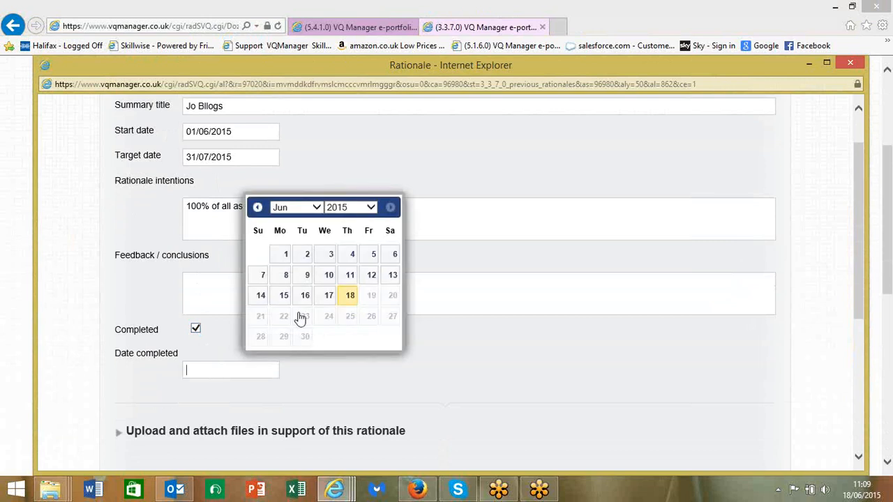
pyautogui.click(350, 296)
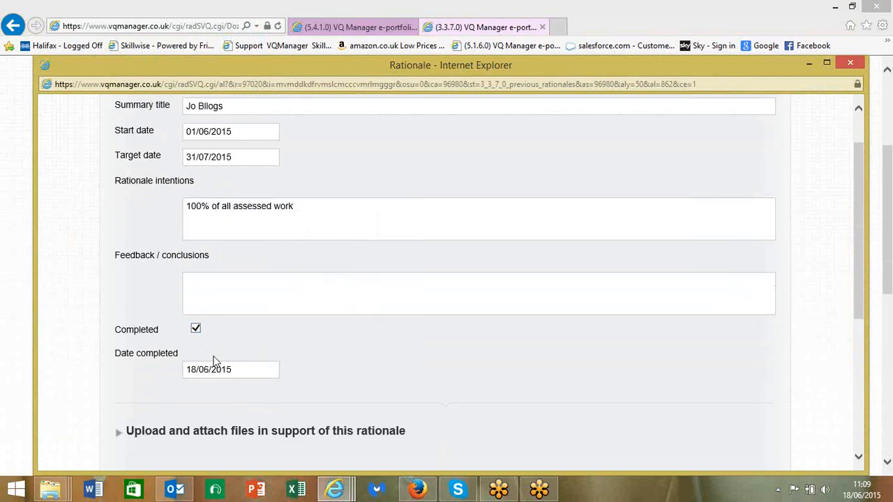
pyautogui.scroll(-3, 376, 351)
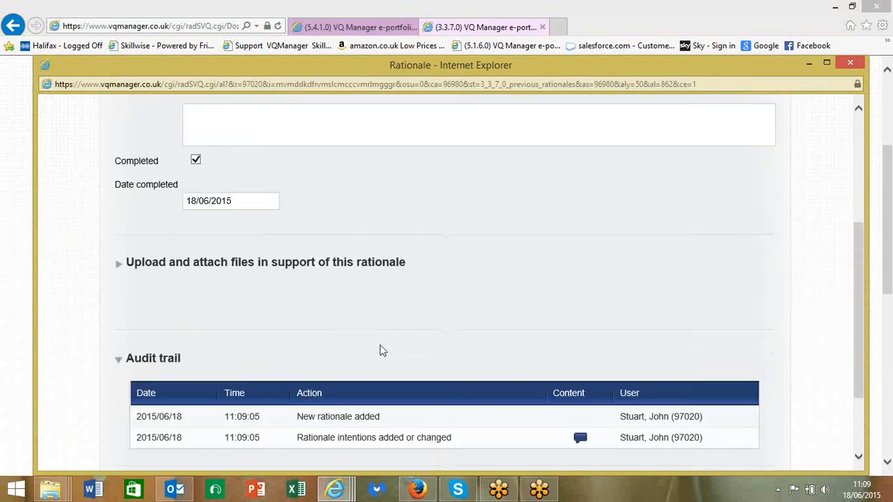
pyautogui.scroll(-1, 447, 364)
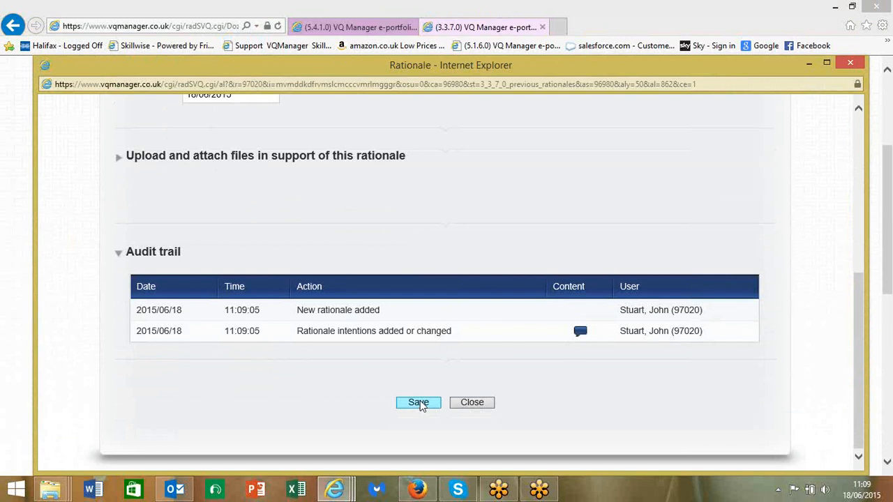
pyautogui.click(419, 403)
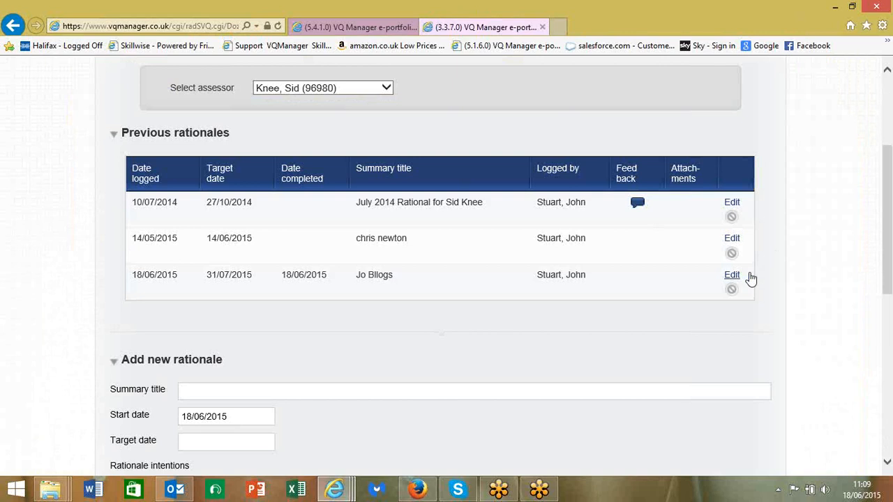
# Examine the completed rationale's audit trail, including the recorded content of its intentions entry, and save and close the rationale
pyautogui.click(551, 279)
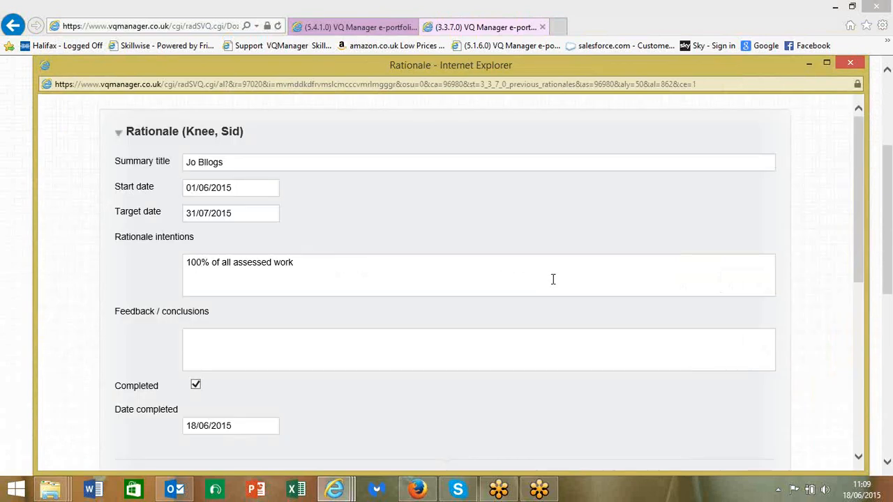
pyautogui.scroll(-1, 553, 279)
pyautogui.scroll(-5, 553, 279)
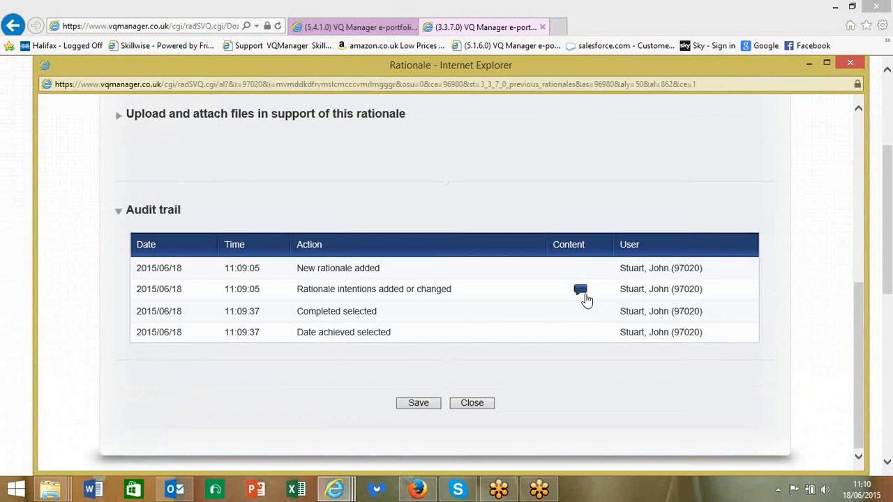
pyautogui.click(580, 289)
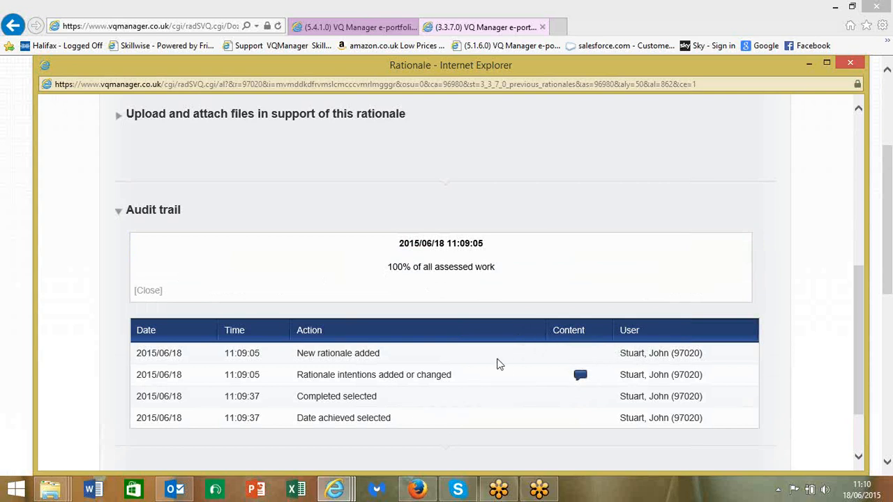
pyautogui.scroll(-2, 498, 363)
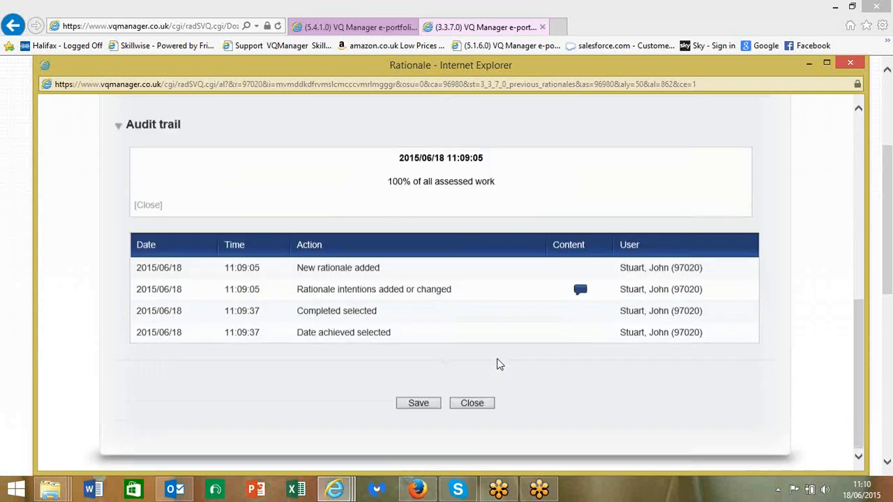
pyautogui.click(418, 403)
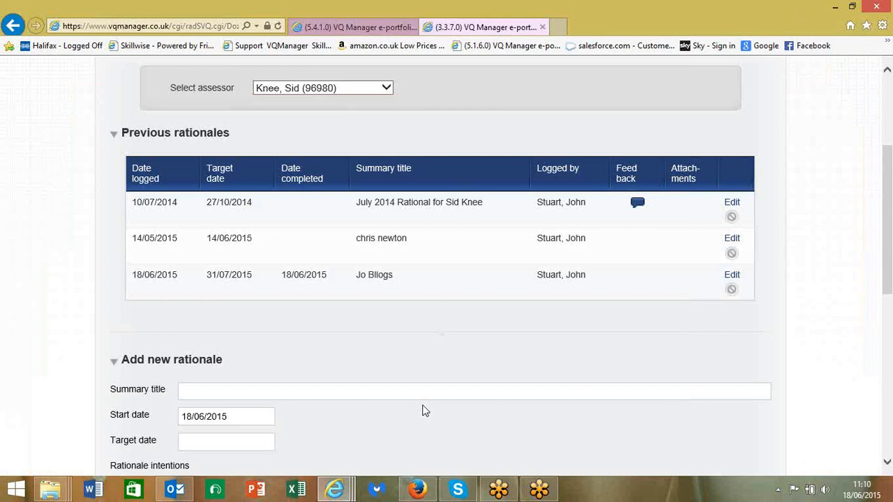
# View the internal verifier sampling plan for Diploma in Customer Service L3 (QCF) (C&G) 601_3564_5 in the normal layout
pyautogui.scroll(3, 423, 409)
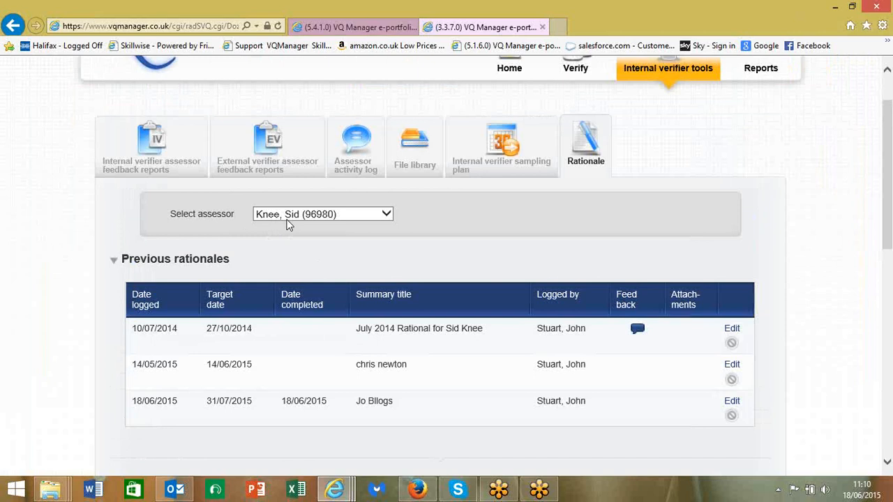
pyautogui.click(516, 161)
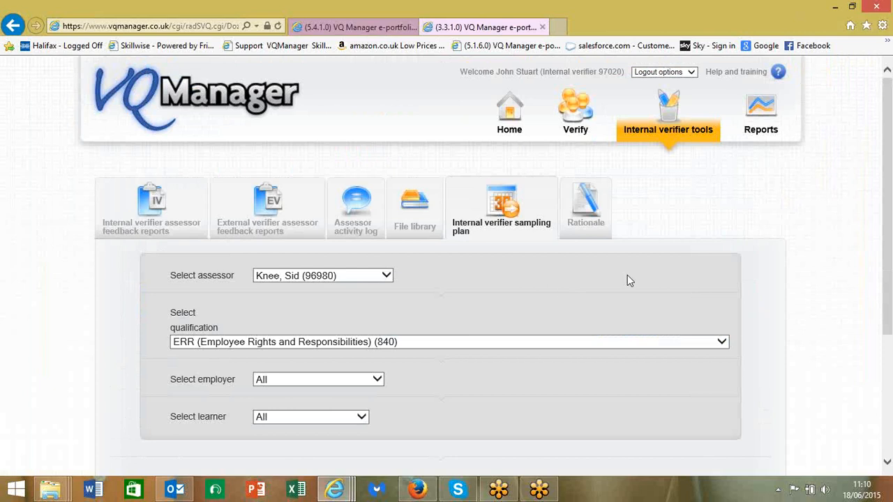
pyautogui.scroll(-2, 767, 293)
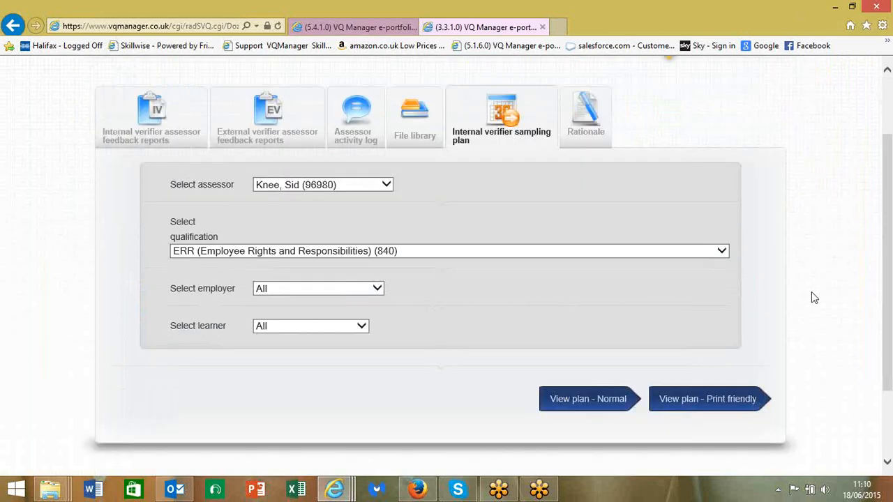
pyautogui.click(721, 253)
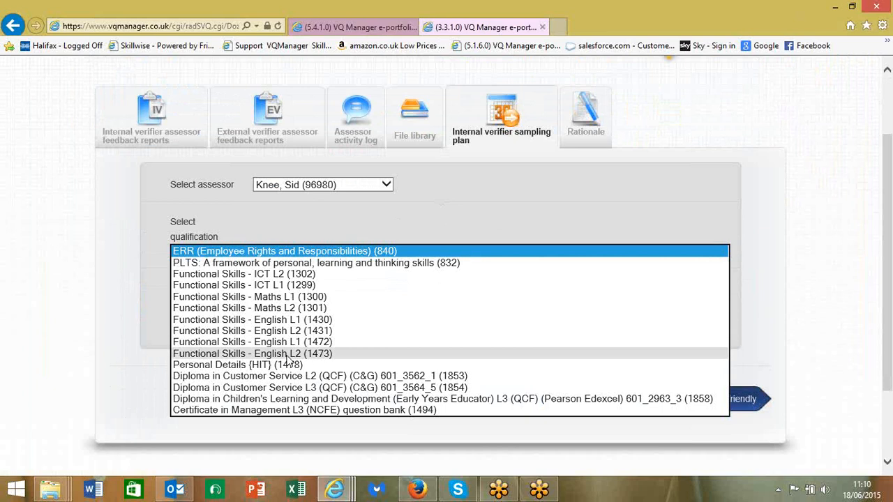
pyautogui.click(285, 391)
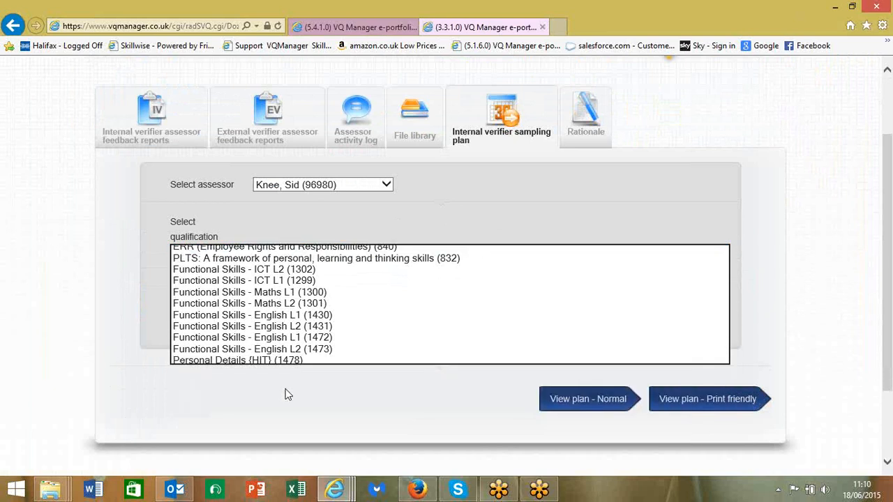
pyautogui.click(573, 399)
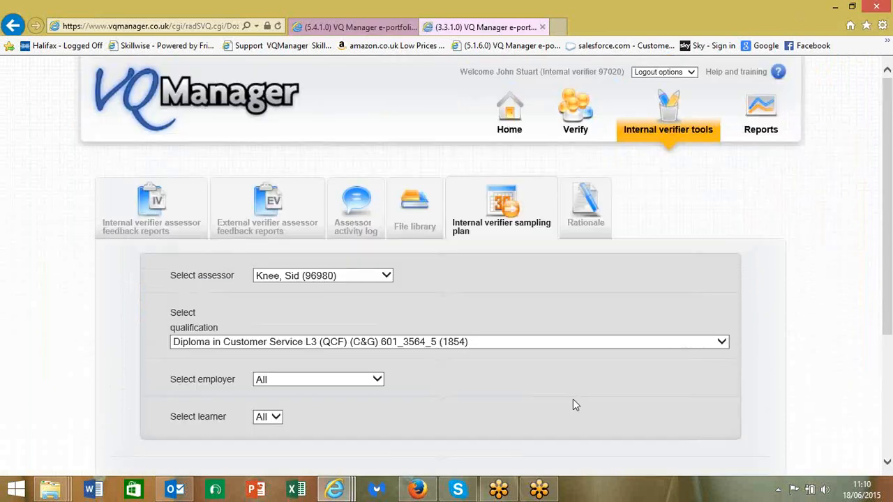
pyautogui.scroll(-3, 561, 394)
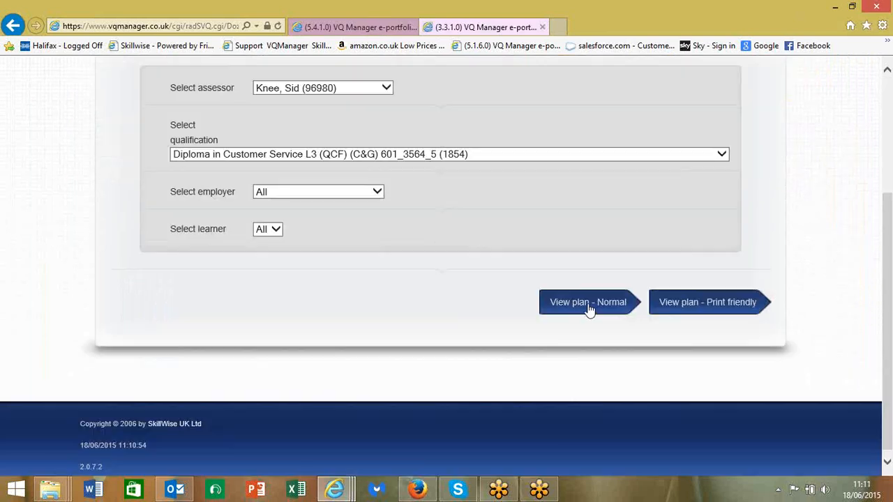
pyautogui.click(589, 307)
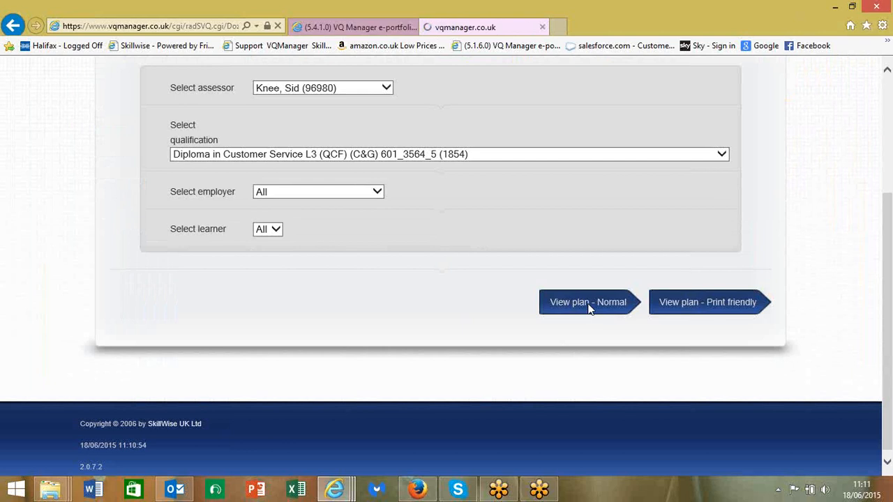
pyautogui.scroll(-3, 589, 309)
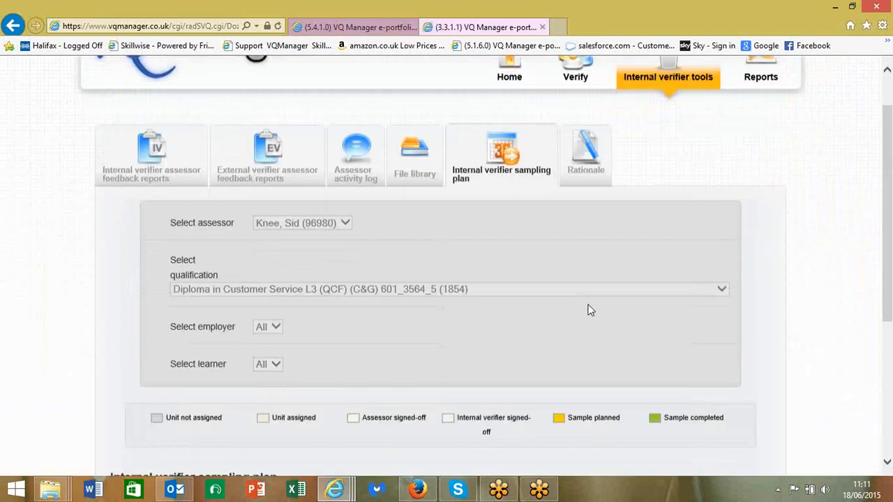
pyautogui.scroll(2, 586, 313)
# Reopen the sampling plan selection, choose Diploma in Customer Service L2 (QCF) (C&G) 601_3562_1 and view its plan in the normal layout
pyautogui.click(499, 156)
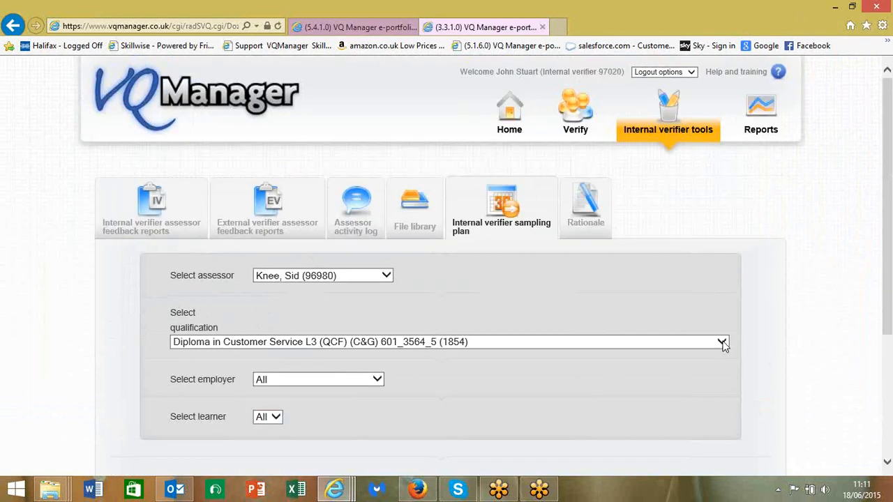
pyautogui.click(550, 347)
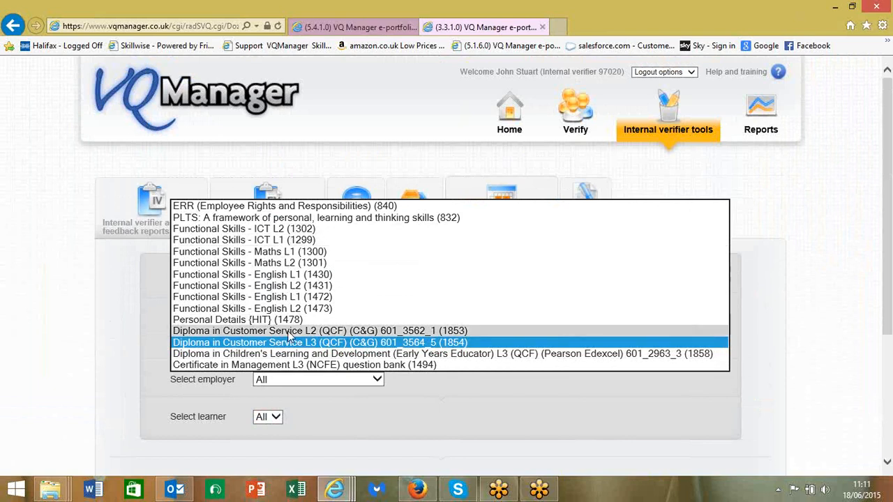
pyautogui.click(288, 332)
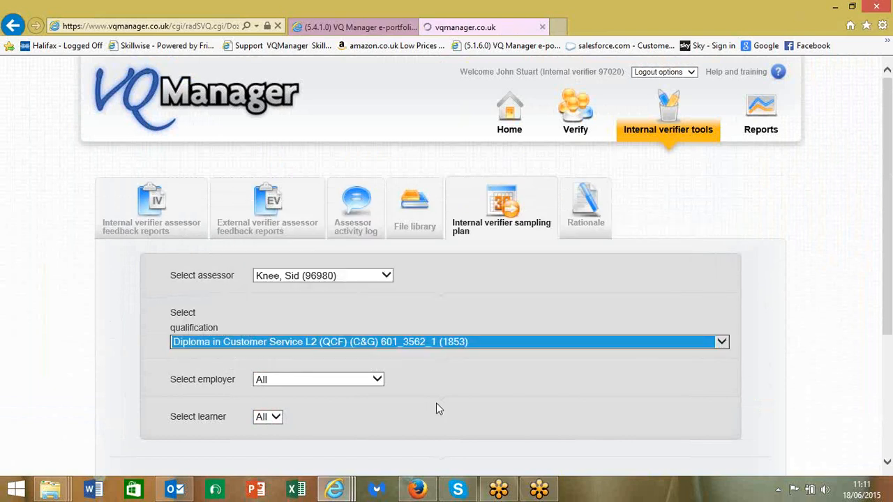
pyautogui.scroll(-3, 435, 402)
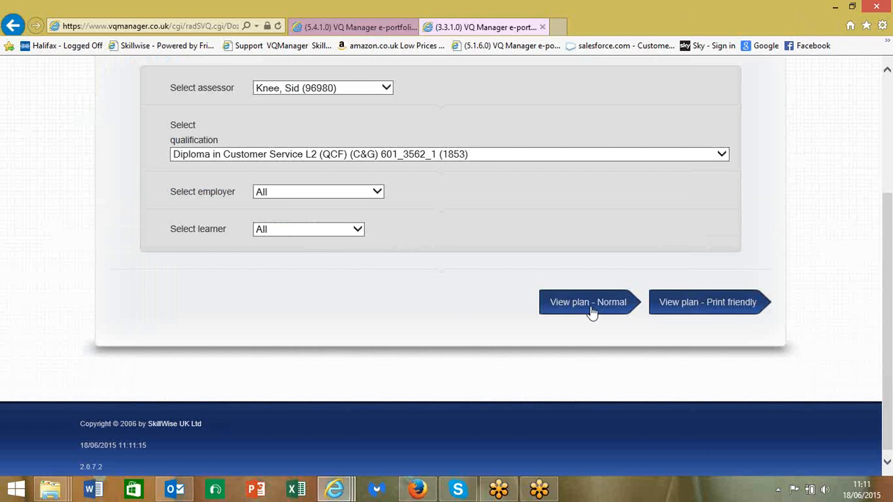
pyautogui.click(590, 311)
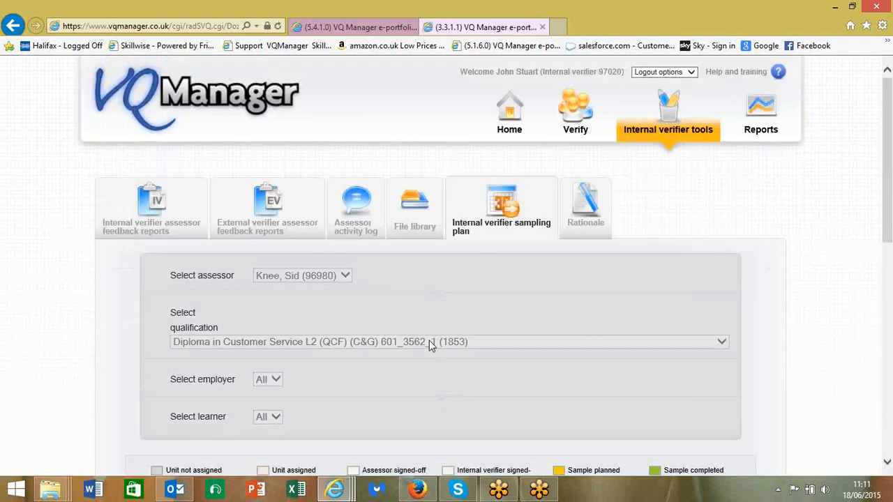
# Examine the sampling plan's colour key, the learner's row and progress, and the whole qualification and unit columns
pyautogui.scroll(-5, 429, 341)
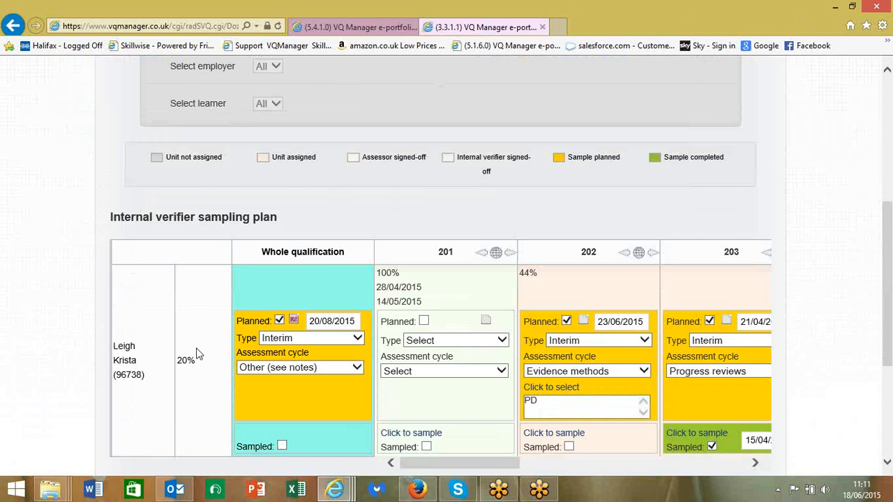
pyautogui.scroll(-1, 165, 322)
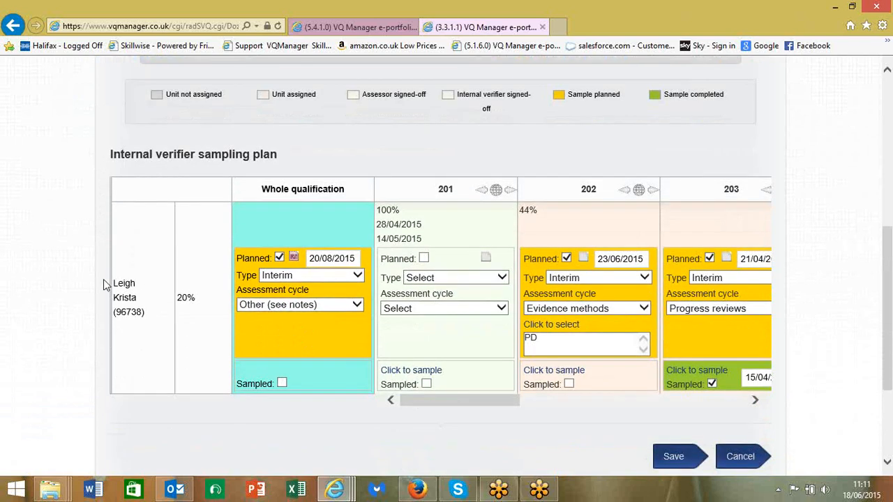
pyautogui.scroll(4, 154, 289)
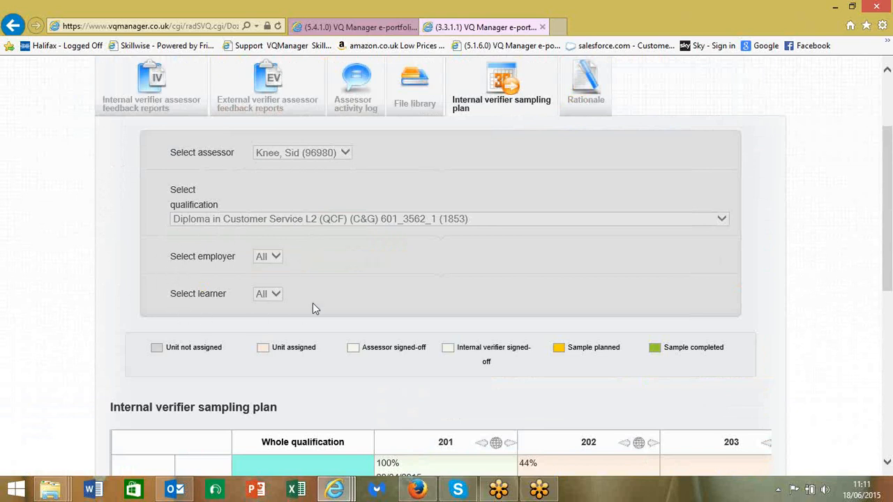
pyautogui.scroll(-3, 196, 300)
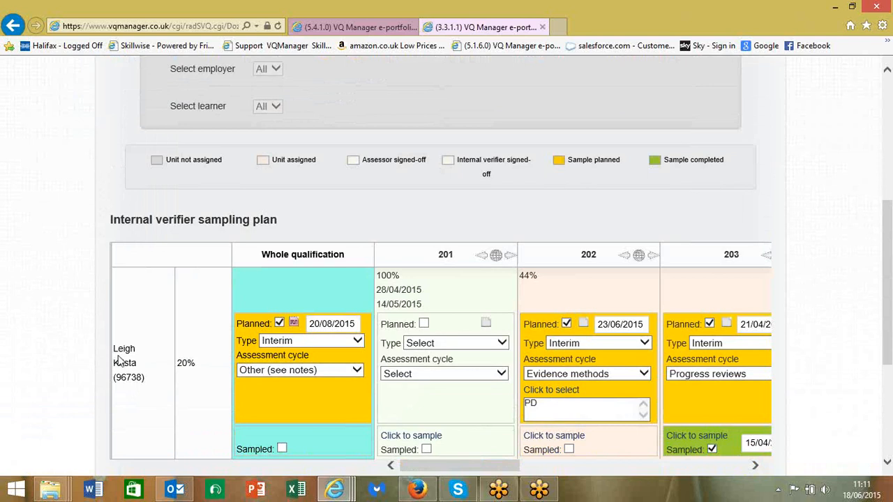
pyautogui.scroll(-1, 119, 360)
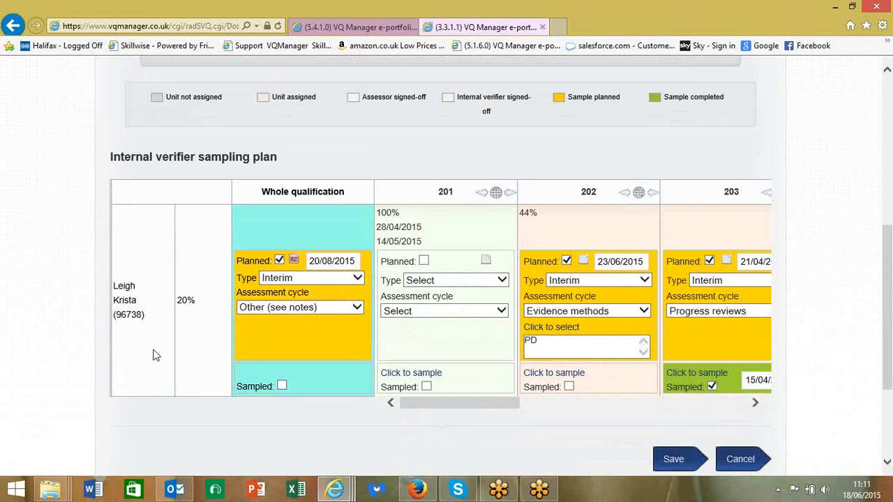
pyautogui.scroll(1, 157, 355)
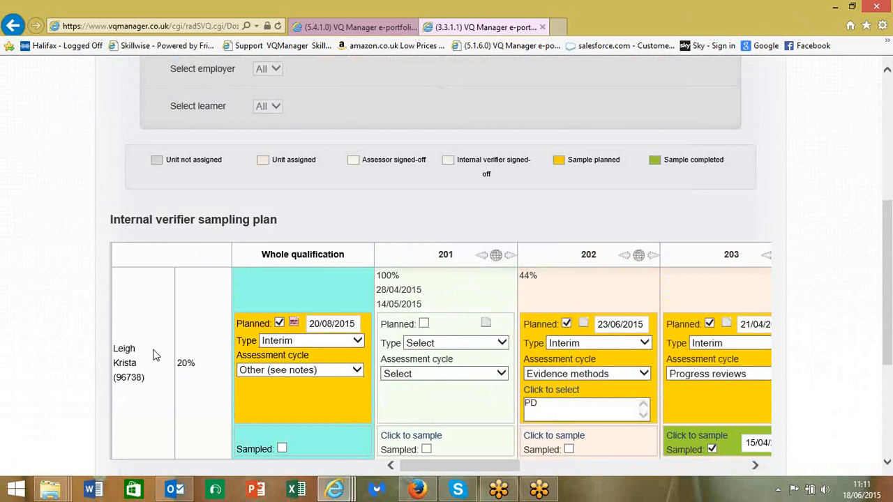
pyautogui.scroll(-1, 156, 356)
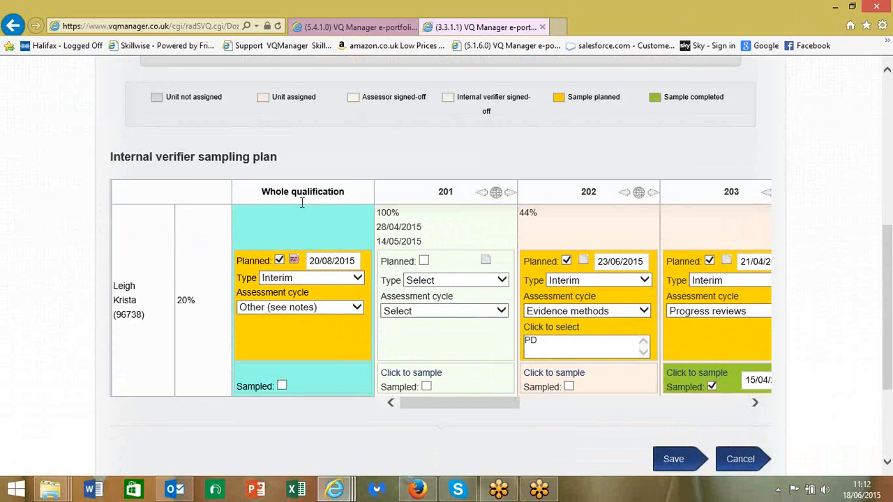
# Switch the whole qualification's planned sample off and on again, set its planned date to 31/08/2015 and choose Interim as its type
pyautogui.click(279, 260)
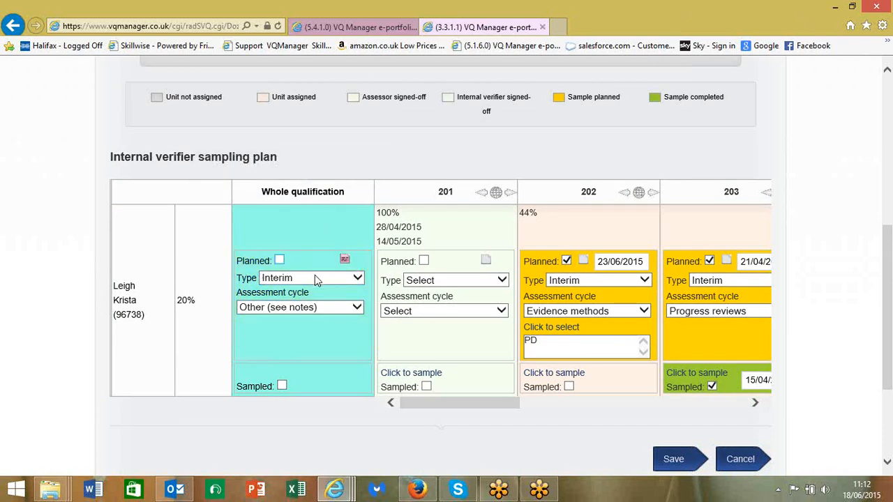
pyautogui.click(279, 260)
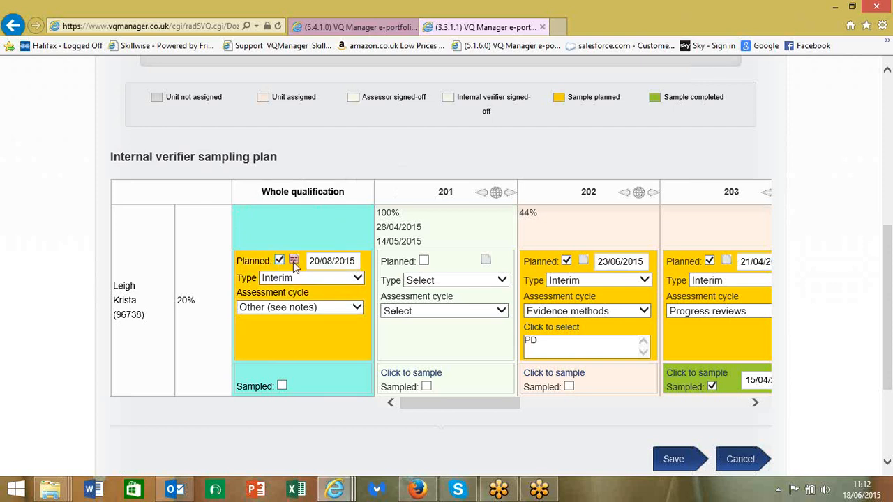
pyautogui.click(351, 261)
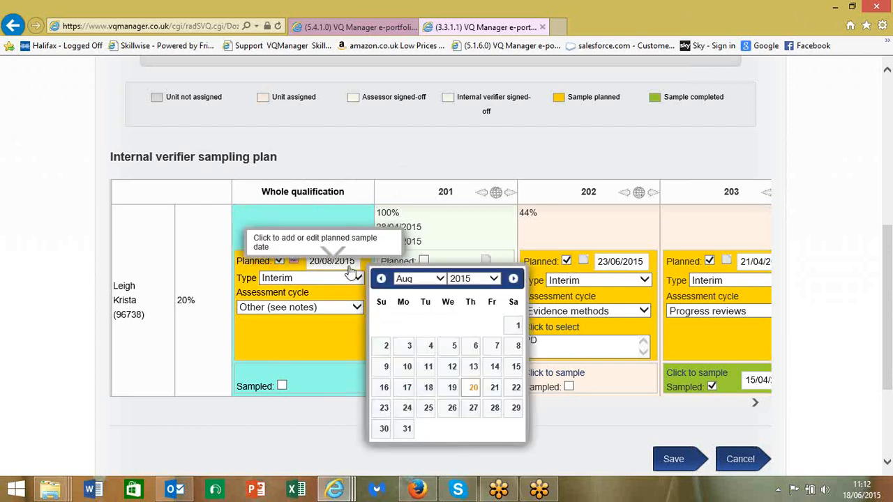
pyautogui.click(407, 428)
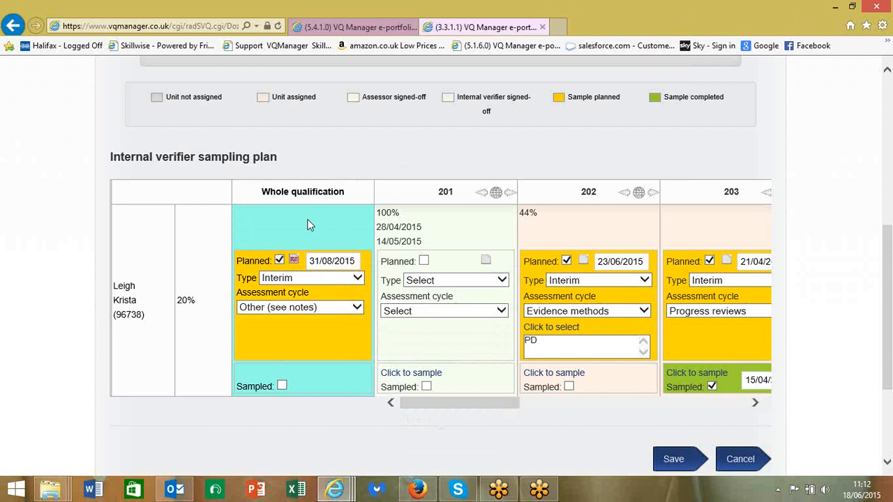
pyautogui.click(357, 279)
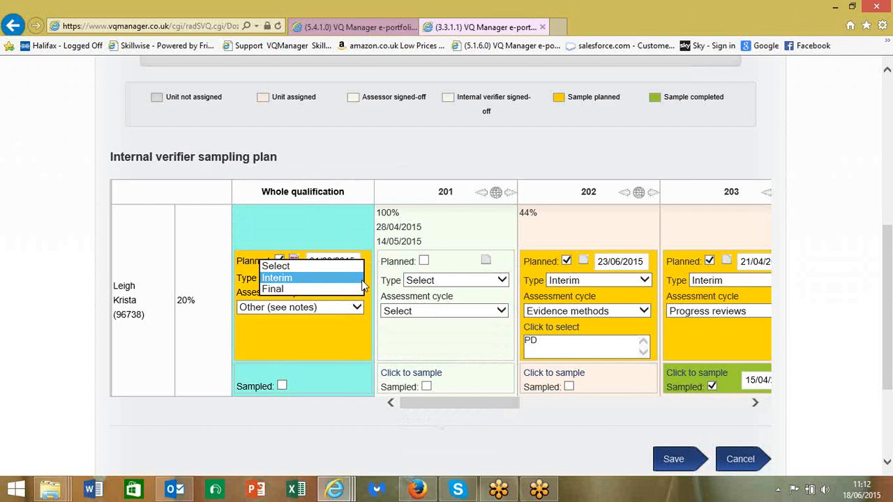
pyautogui.click(317, 278)
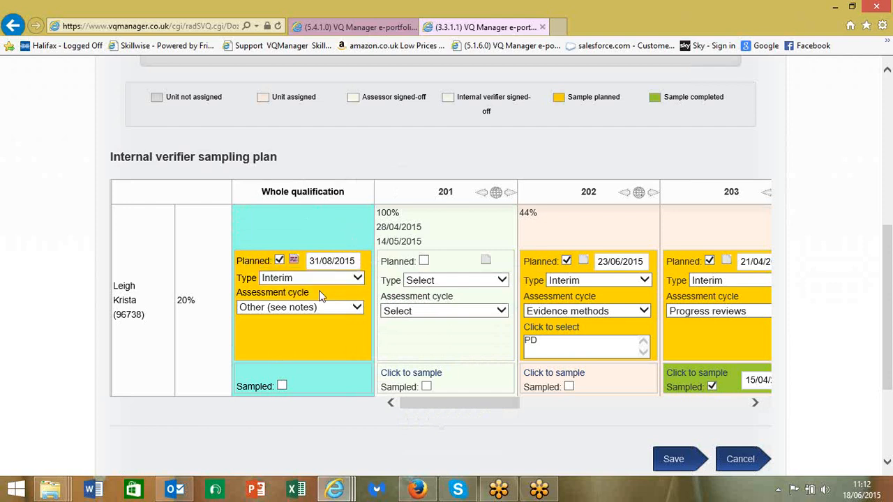
# Set the whole qualification's assessment cycle to Evidence methods, selecting Witness testimony (WT) and Professional discussion (PD) and deselecting Oral questions (OQ)
pyautogui.click(357, 309)
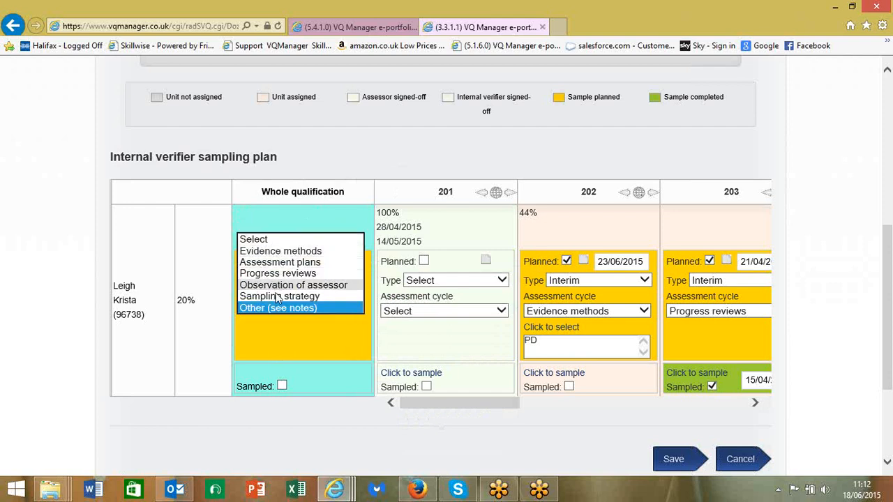
pyautogui.click(293, 251)
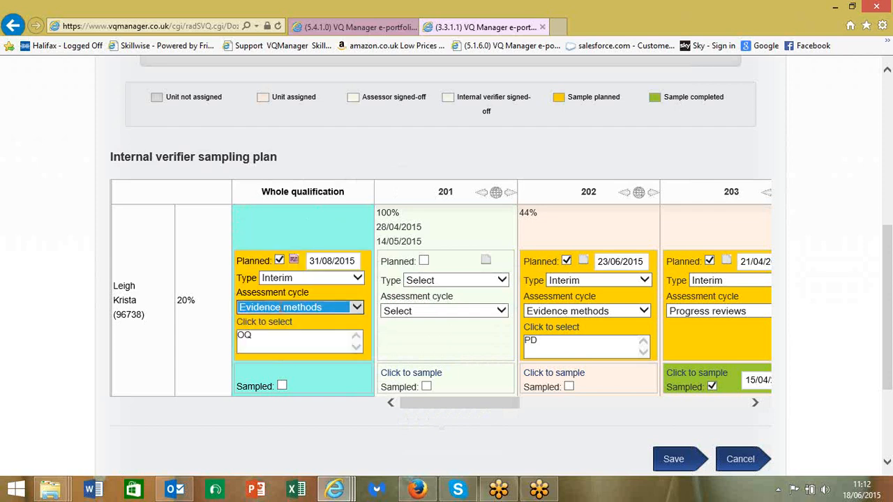
pyautogui.click(262, 322)
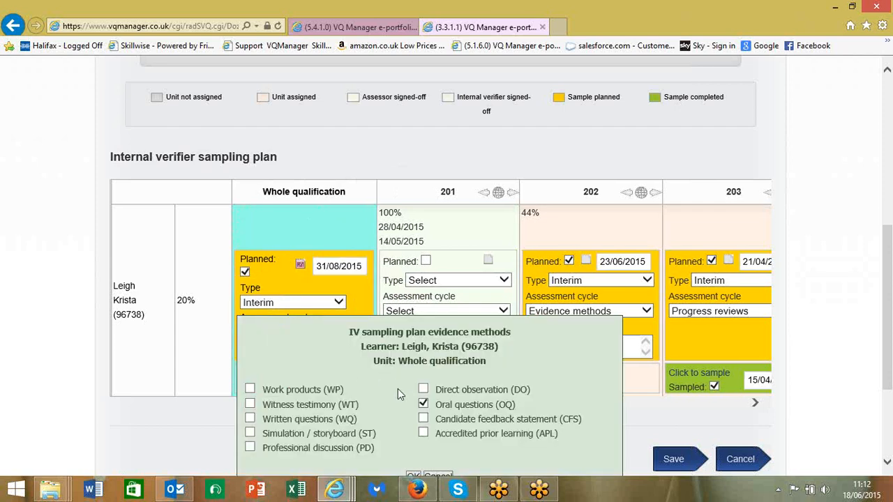
pyautogui.click(251, 447)
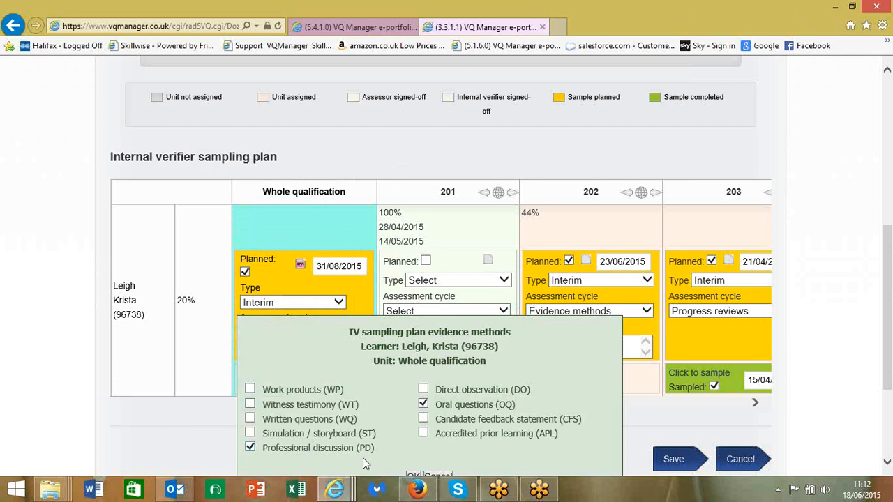
pyautogui.click(423, 404)
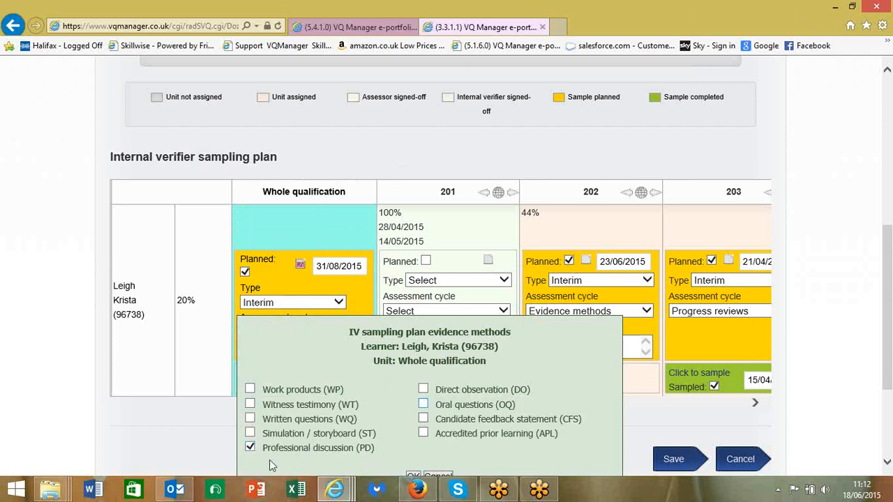
pyautogui.click(250, 405)
pyautogui.scroll(-1, 447, 391)
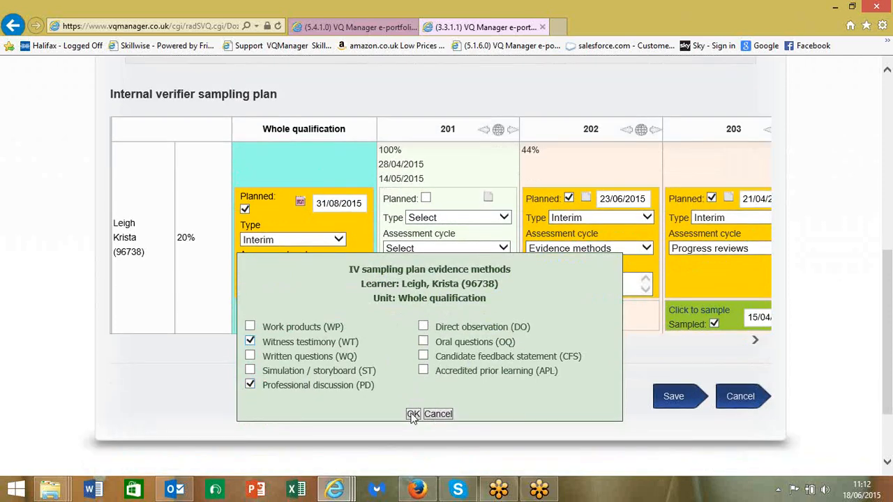
pyautogui.click(412, 414)
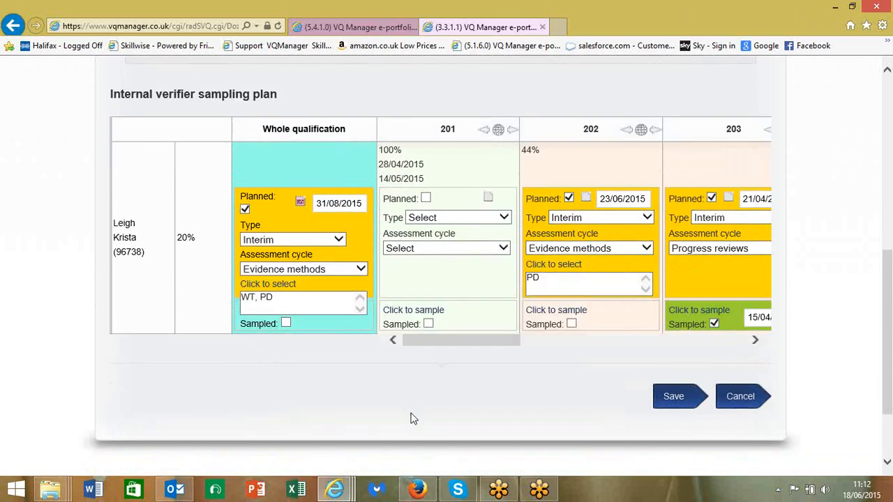
# Set the whole qualification's assessment cycle to Sampling strategy and check its sampling plan notes and the other cycle options
pyautogui.click(361, 272)
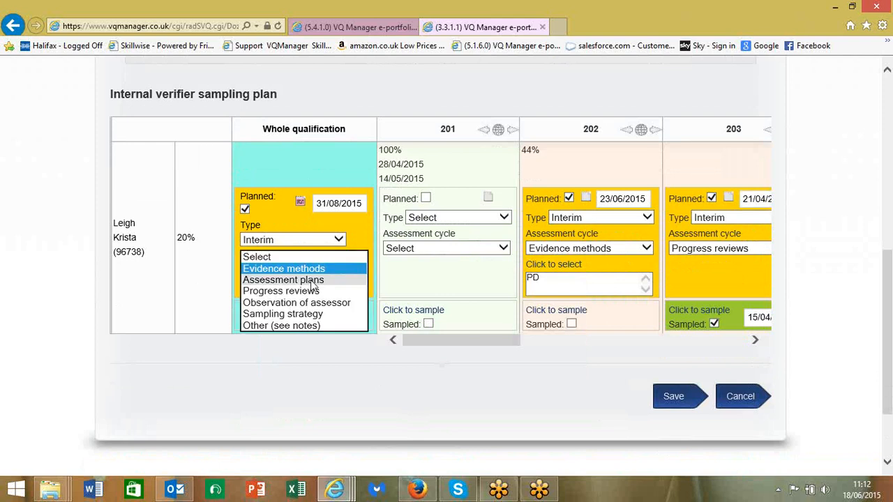
pyautogui.click(270, 315)
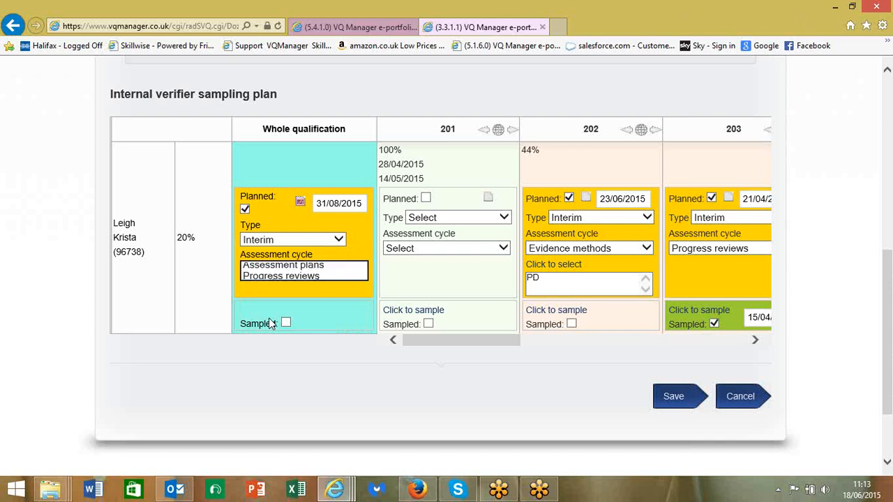
pyautogui.click(300, 203)
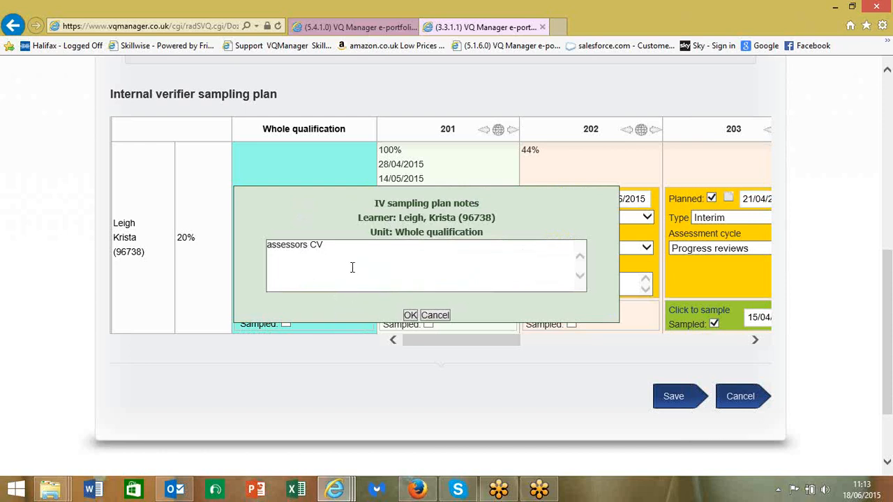
pyautogui.click(410, 316)
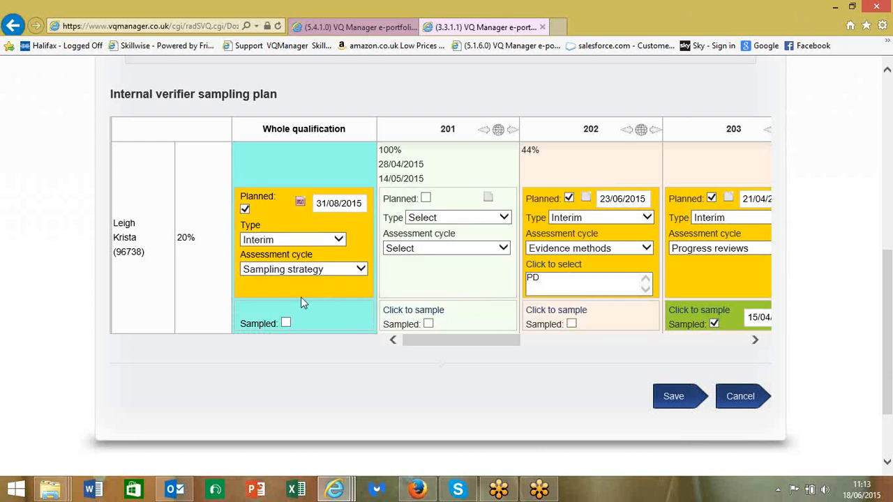
pyautogui.click(301, 269)
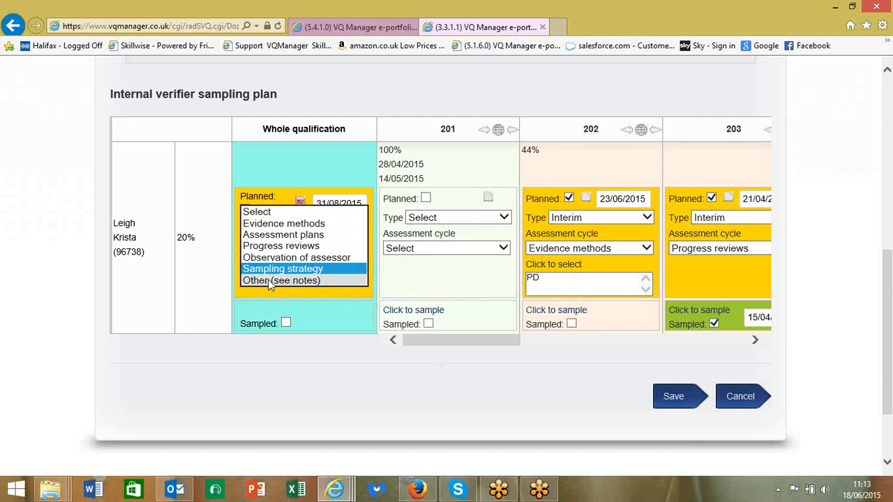
pyautogui.click(209, 324)
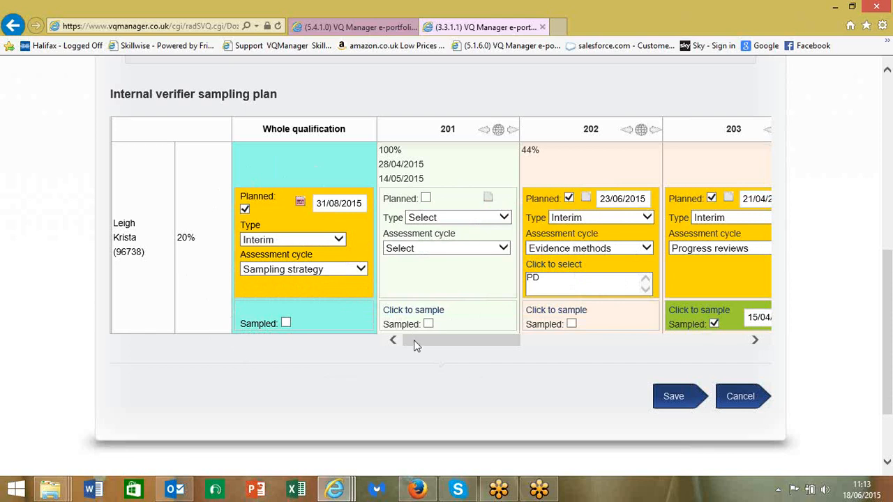
# Mark unit 205 as planned for sampling on 30/06/2015 and view its sampling plan notes, leaving them blank
pyautogui.moveTo(414, 339); pyautogui.dragTo(573, 364)
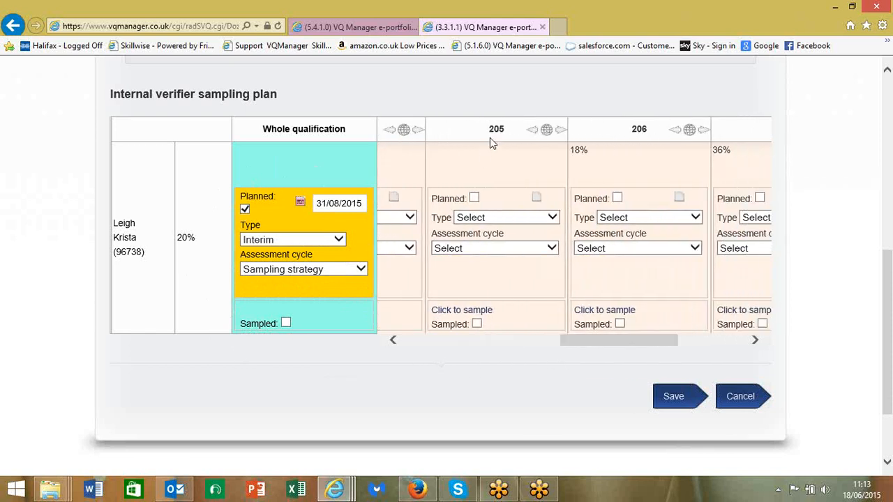
pyautogui.click(474, 199)
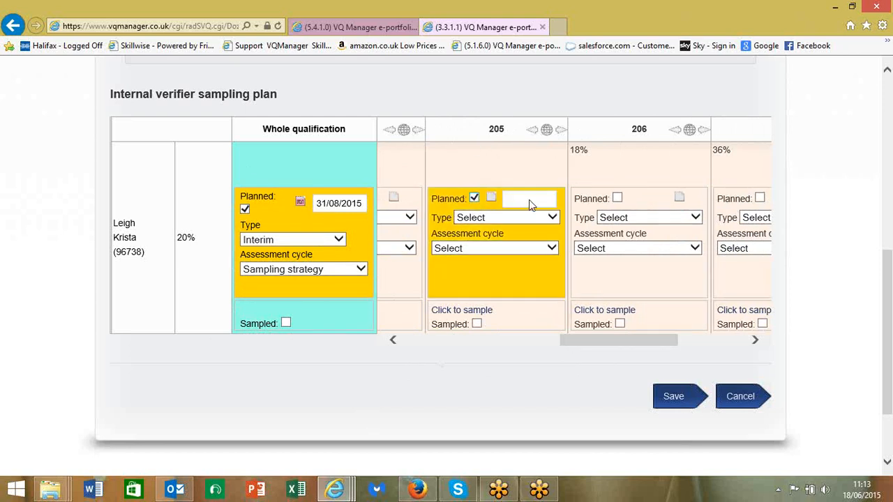
pyautogui.click(529, 200)
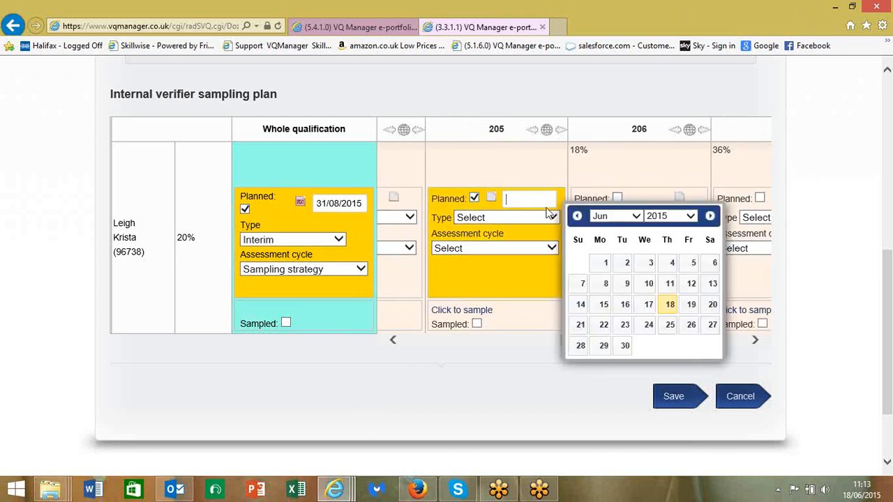
pyautogui.click(621, 347)
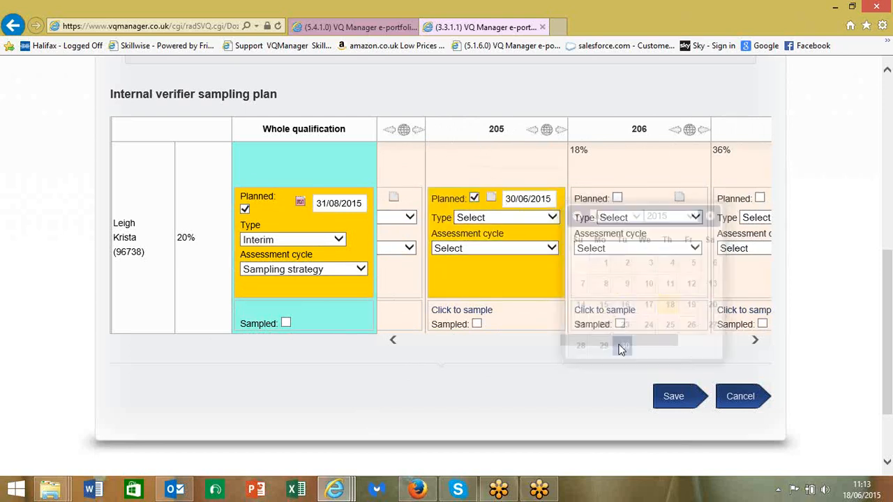
pyautogui.click(491, 199)
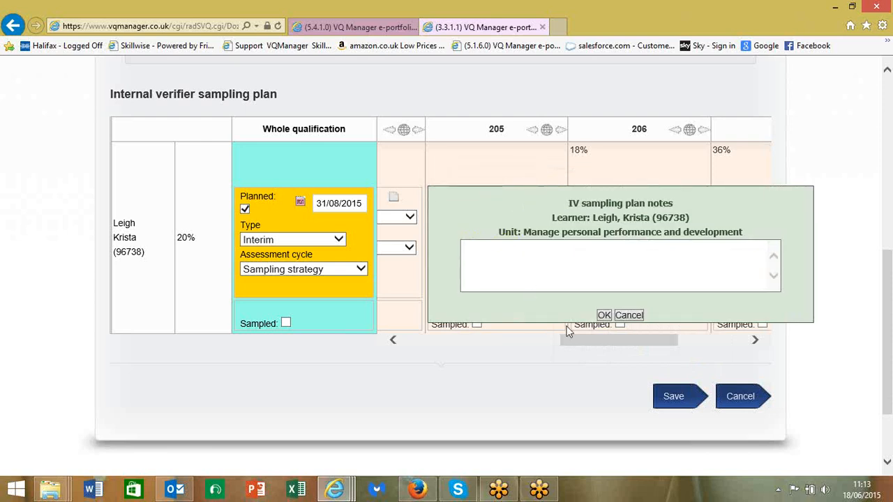
pyautogui.click(604, 315)
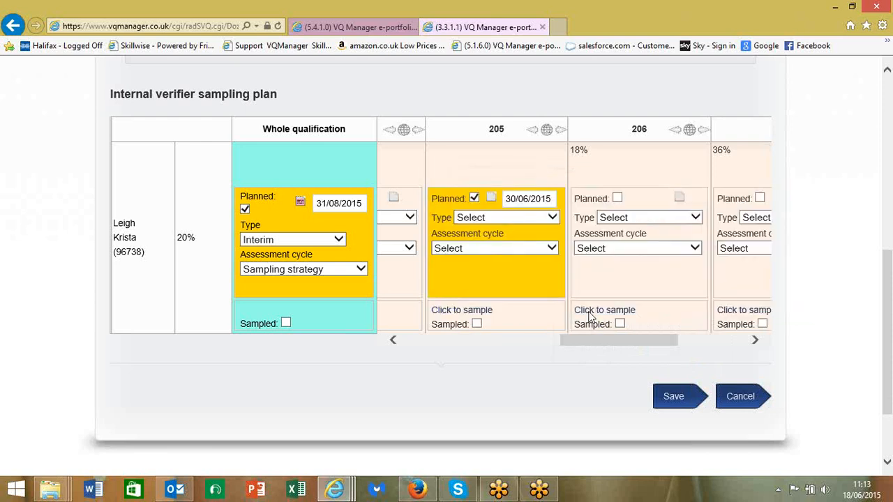
# Set unit 205's sample type to Final and its assessment cycle to Progress reviews, and save the sampling plan
pyautogui.click(552, 218)
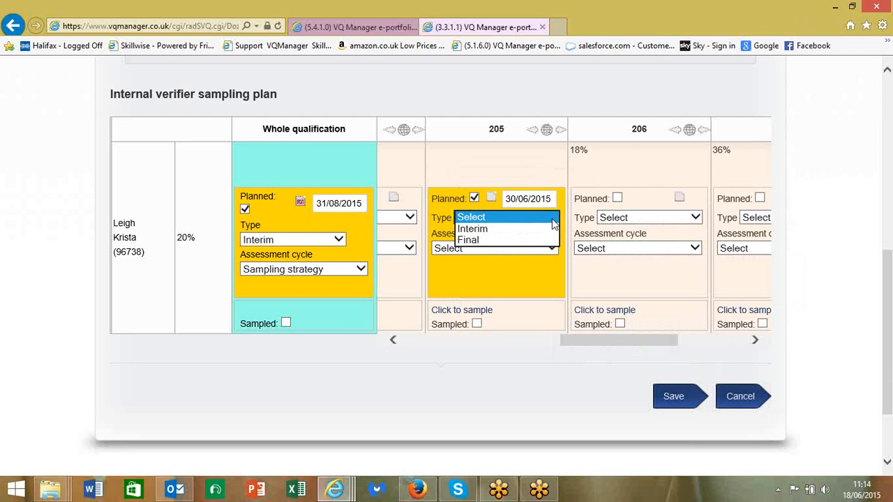
pyautogui.click(509, 242)
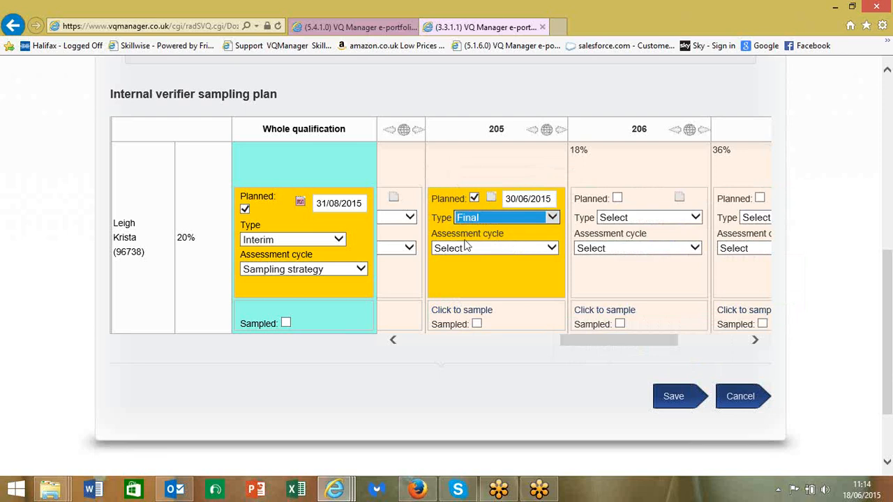
pyautogui.click(555, 248)
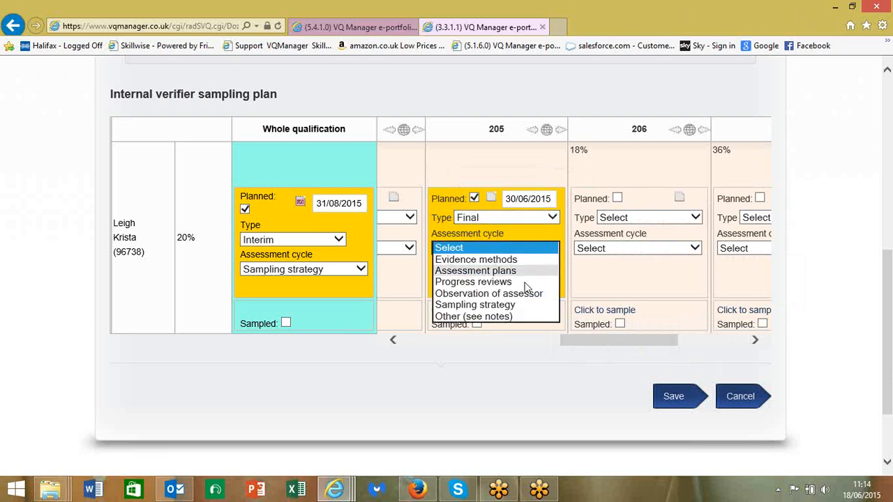
pyautogui.click(510, 285)
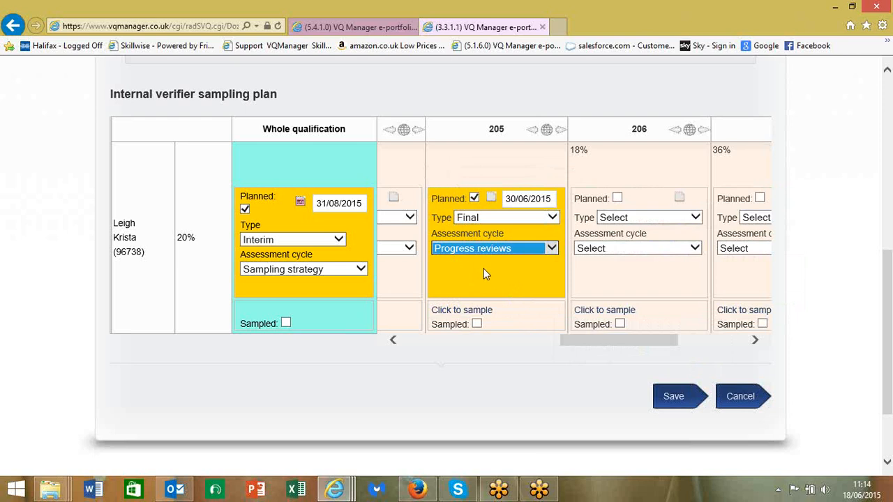
pyautogui.scroll(-1, 486, 274)
pyautogui.click(676, 335)
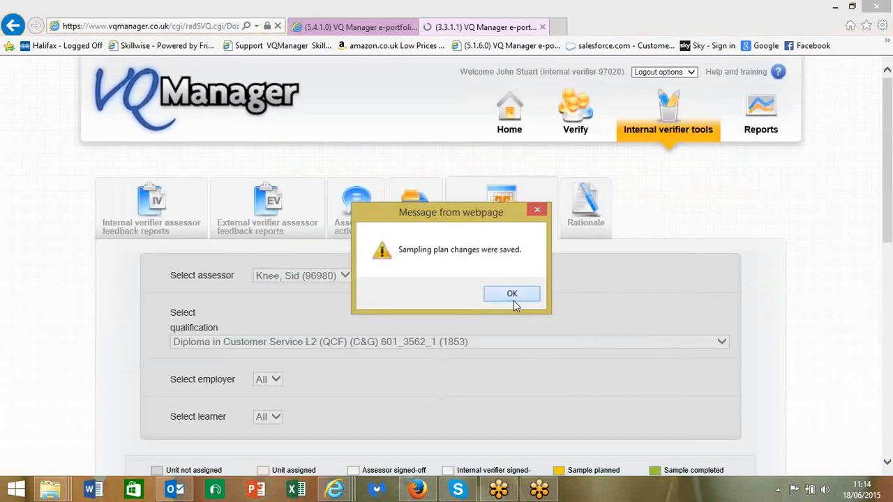
pyautogui.click(511, 293)
# View the sampling plan's pop-up navigation overview of all units, close it and look over the plan's selection details and colour key
pyautogui.scroll(-5, 514, 306)
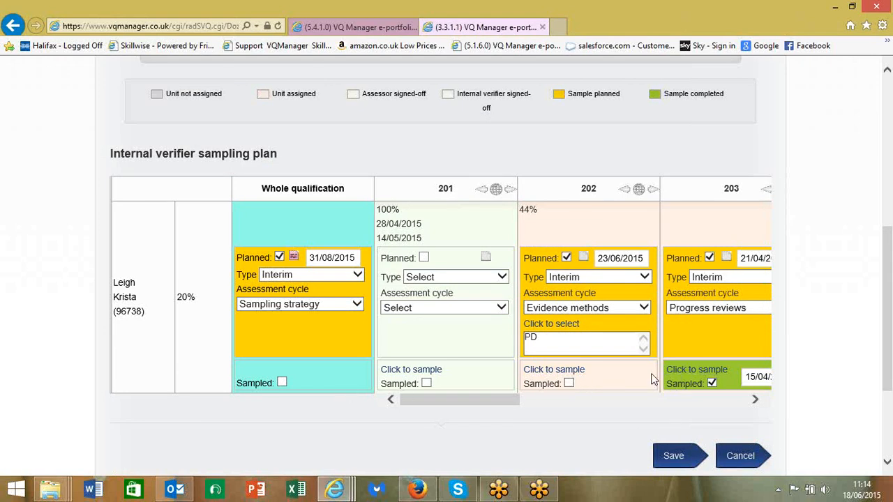
pyautogui.click(496, 191)
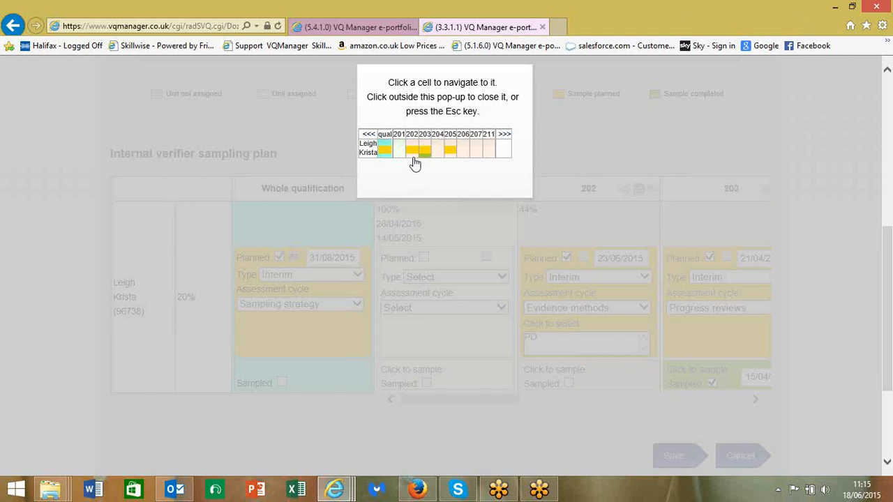
pyautogui.click(637, 148)
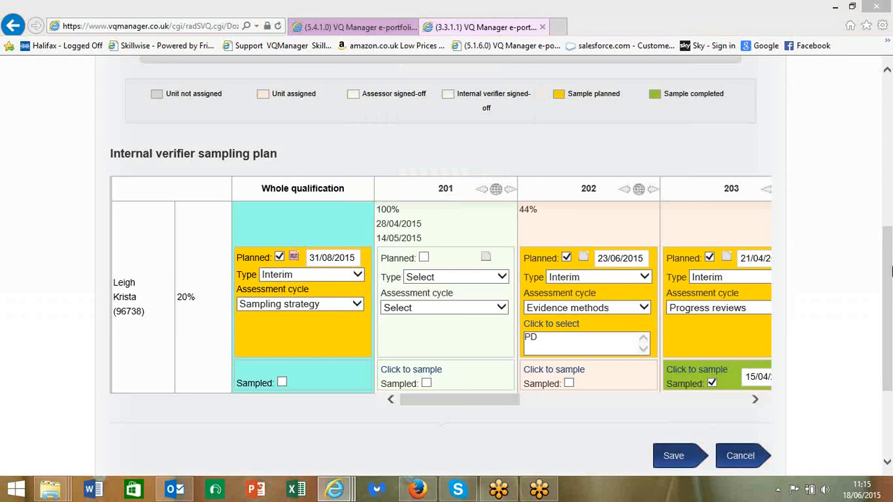
pyautogui.moveTo(889, 272); pyautogui.dragTo(869, 108)
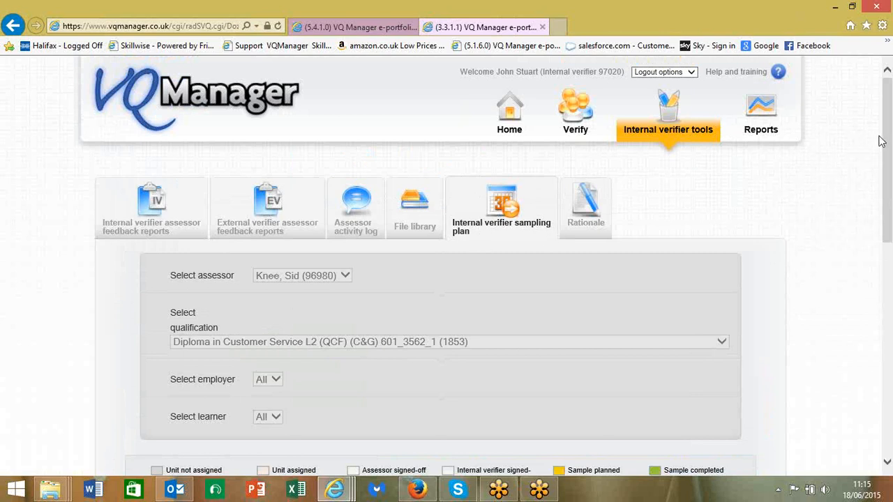
pyautogui.scroll(-5, 565, 423)
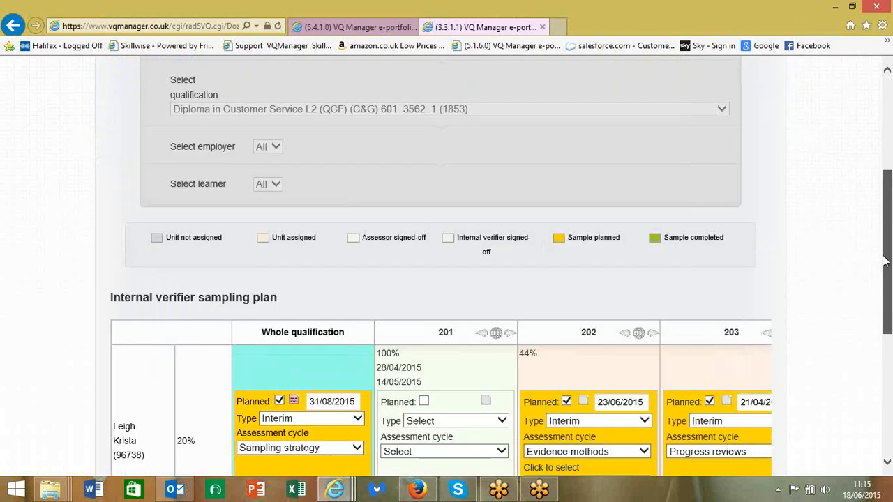
# Open unit 202 for sampling from the plan and examine the evidence methods and assessment criteria in its evidence matrix
pyautogui.click(556, 410)
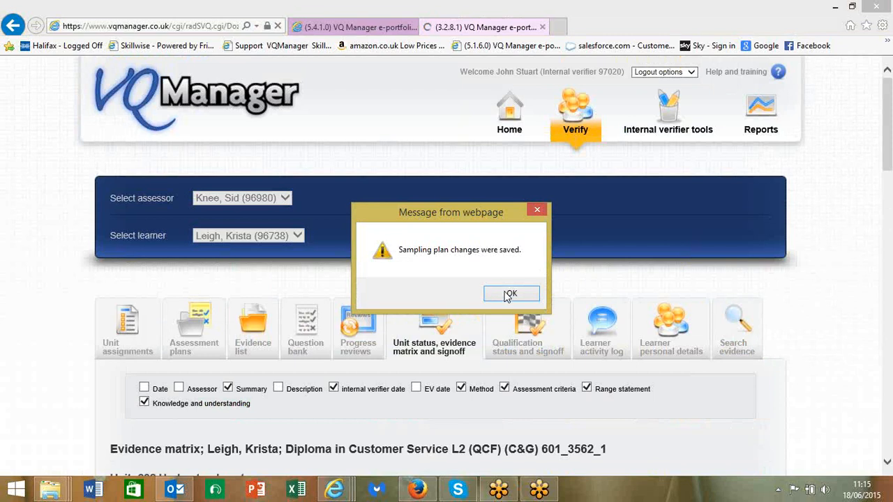
pyautogui.click(510, 295)
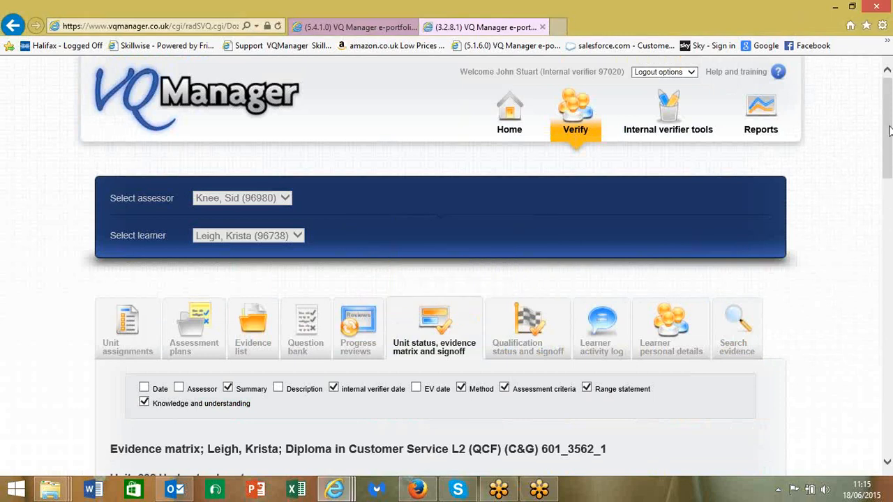
pyautogui.moveTo(889, 131); pyautogui.dragTo(885, 223)
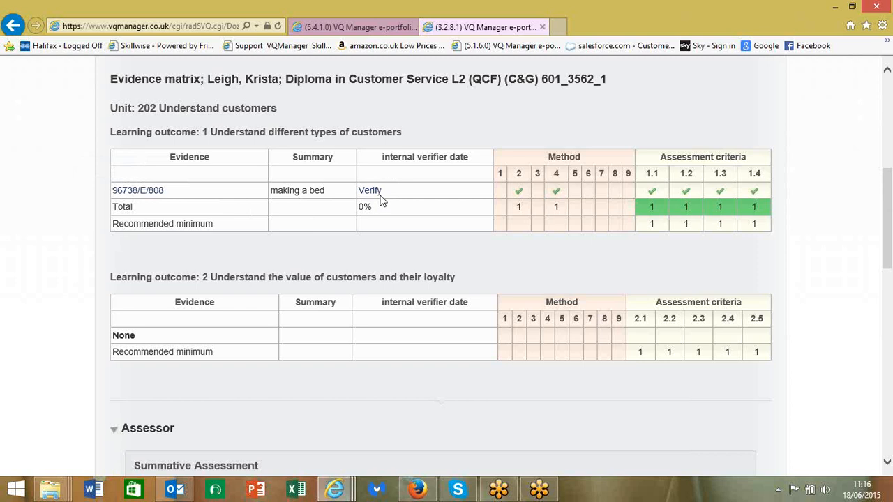
pyautogui.scroll(4, 382, 201)
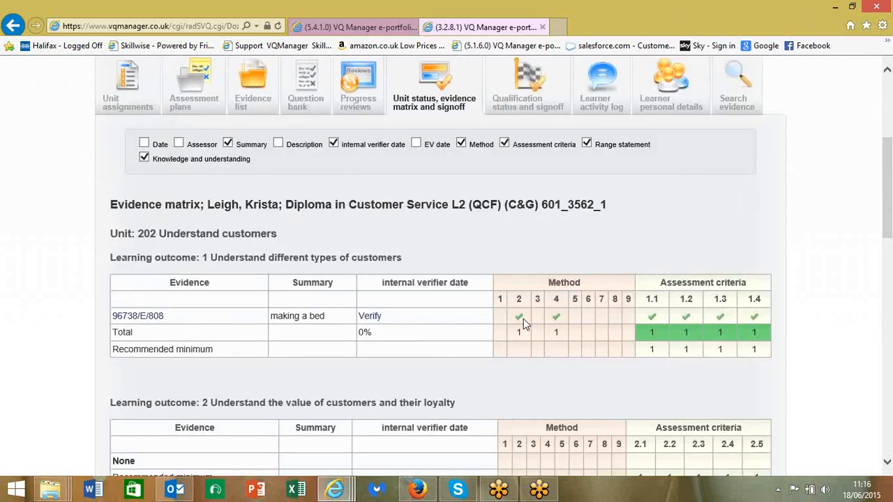
pyautogui.moveTo(526, 324)
pyautogui.moveTo(561, 321)
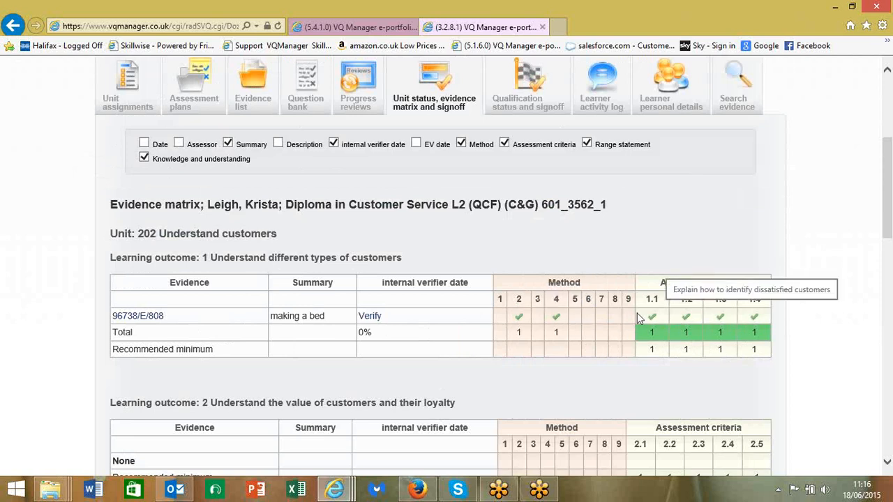
# Open the "making a bed" evidence for verification and review its evidence methods, date, descriptions, attached file and expanded audit trail
pyautogui.click(372, 317)
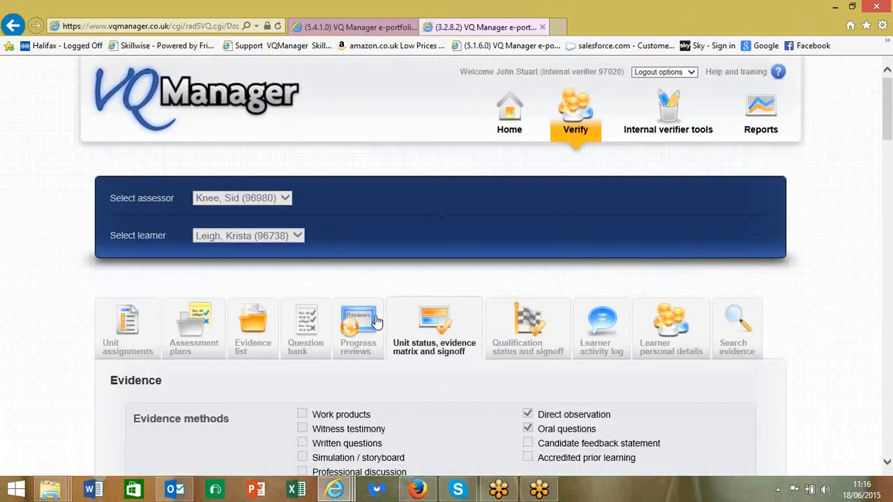
pyautogui.scroll(-3, 375, 320)
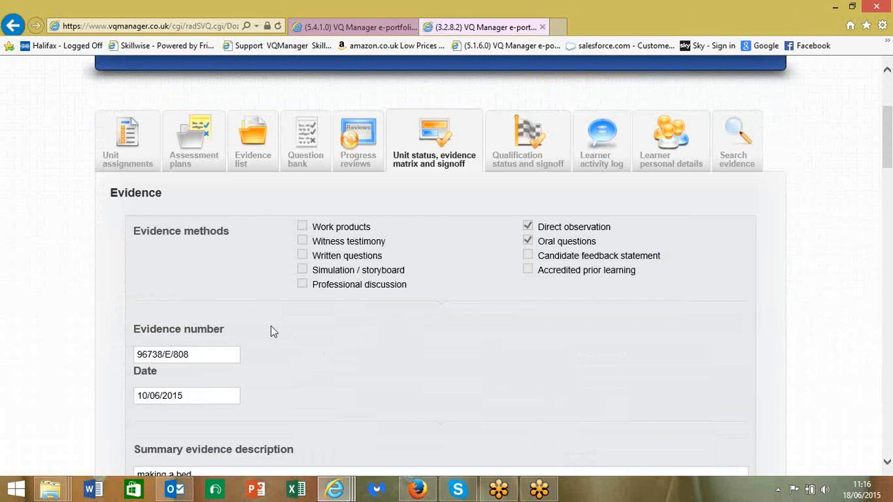
pyautogui.scroll(-1, 272, 331)
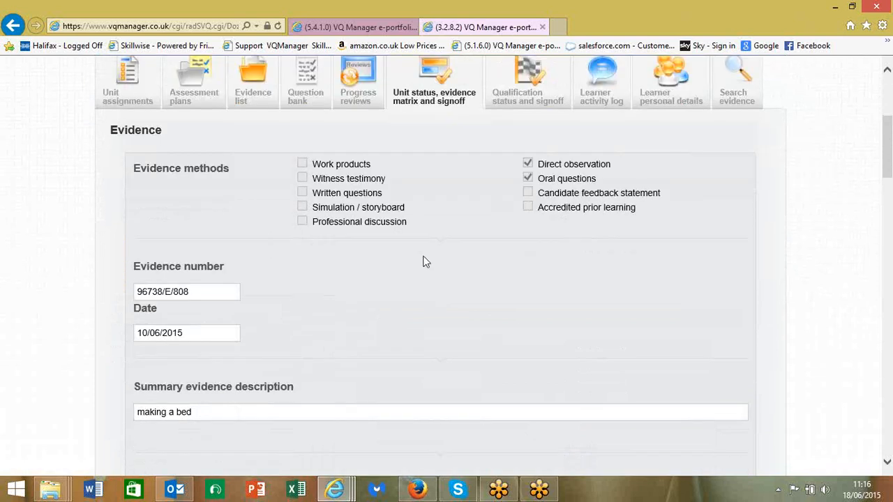
pyautogui.scroll(-2, 155, 249)
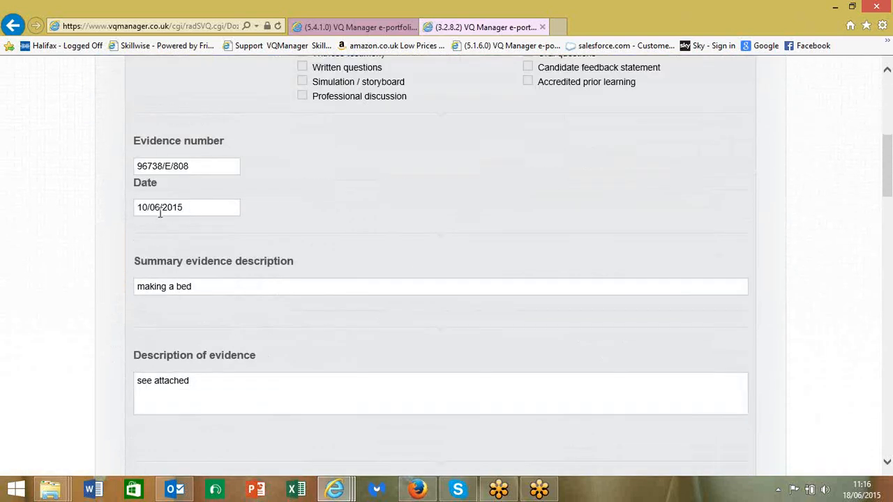
pyautogui.scroll(-2, 372, 241)
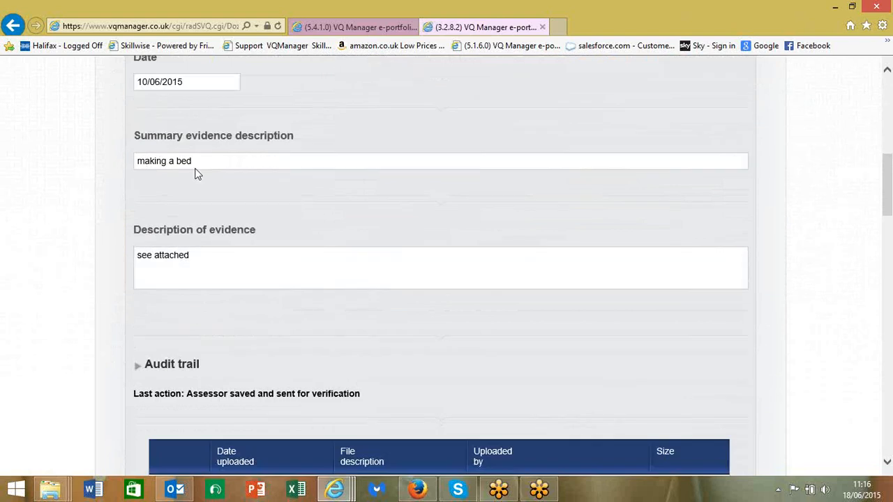
pyautogui.click(189, 277)
pyautogui.scroll(-2, 180, 267)
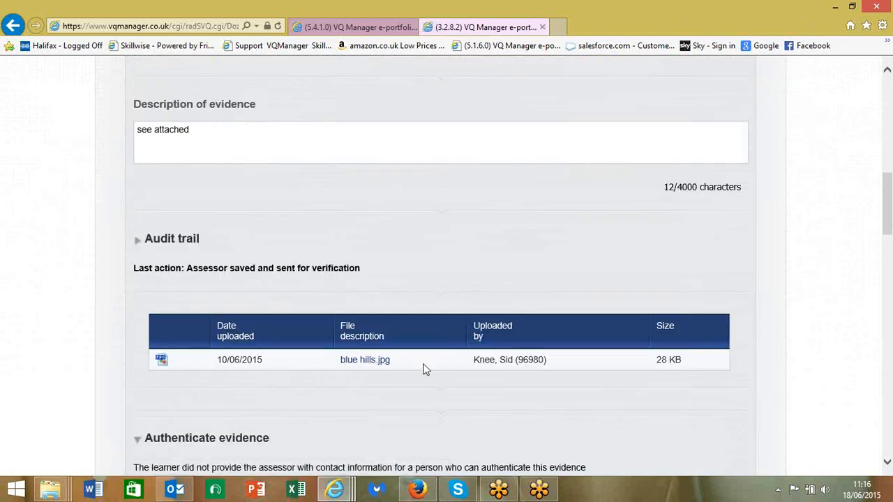
pyautogui.scroll(-1, 335, 259)
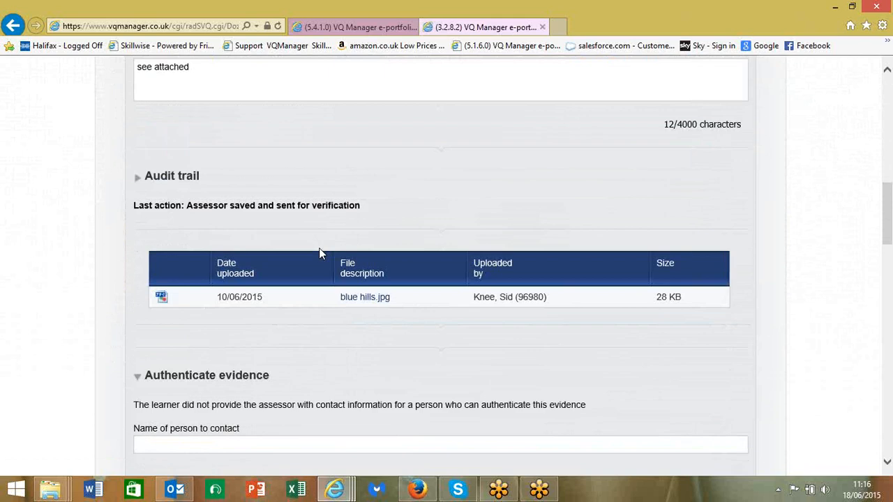
pyautogui.click(174, 180)
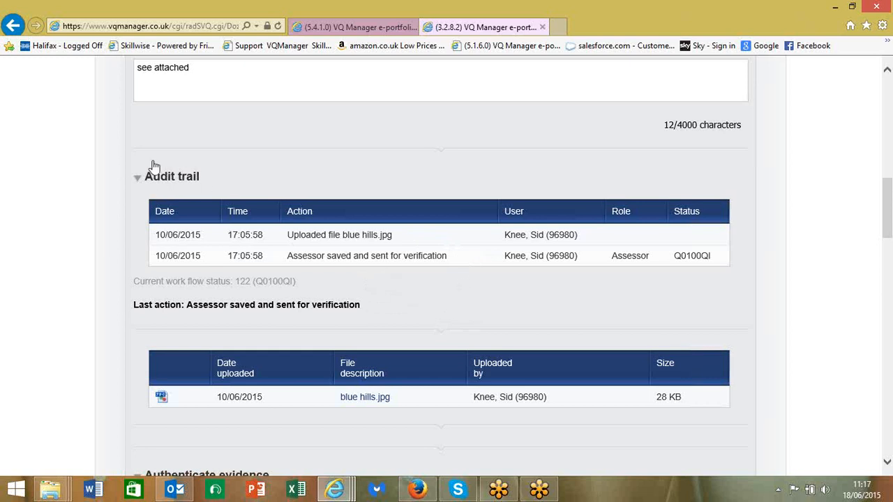
# Review the rest of the evidence form: audit trail, authentication contact fields, the criteria met for unit 202 and the comment boxes
pyautogui.scroll(-2, 139, 194)
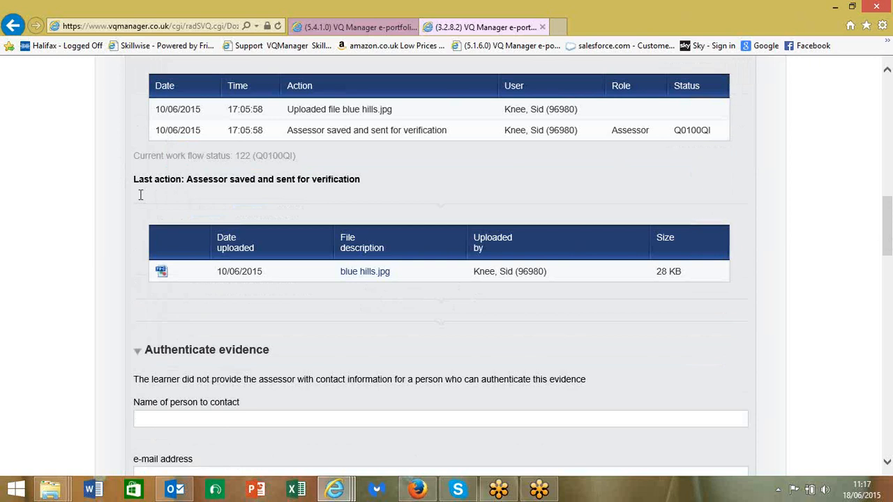
pyautogui.scroll(-3, 140, 195)
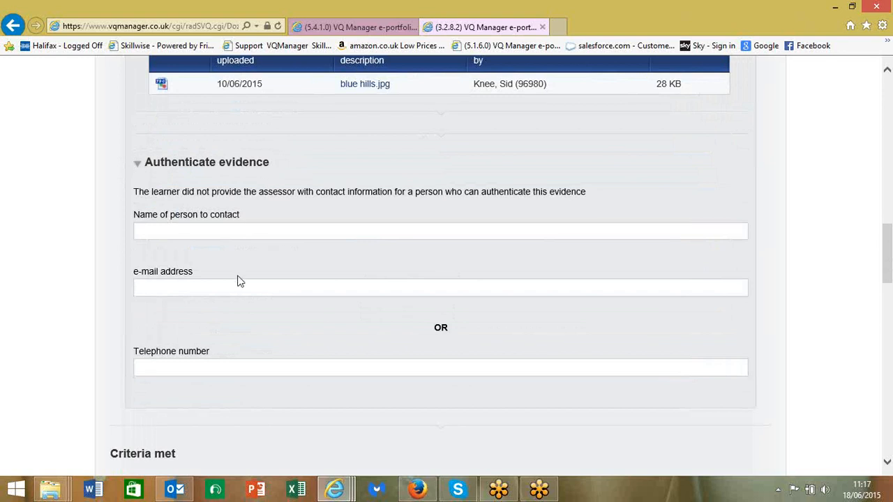
pyautogui.scroll(-5, 237, 281)
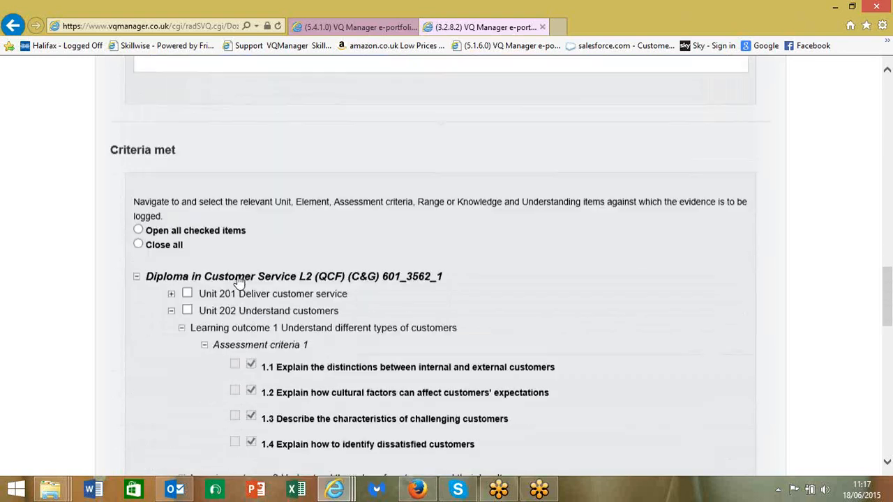
pyautogui.scroll(-3, 267, 253)
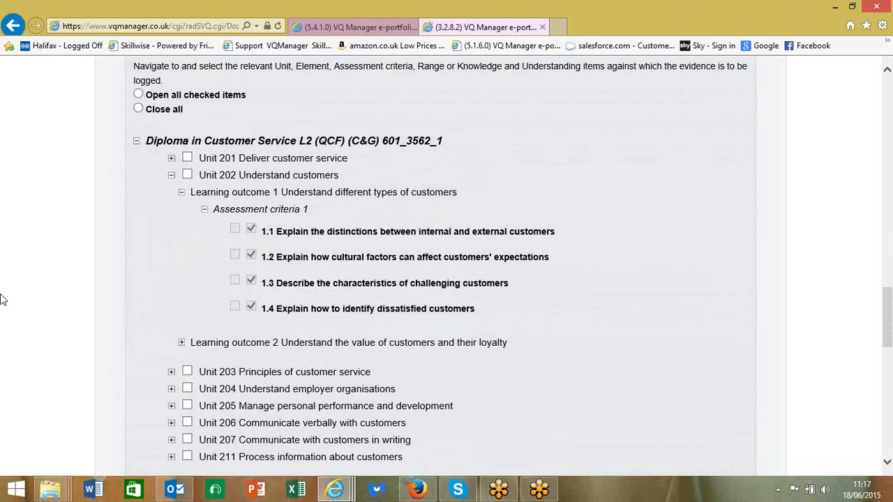
pyautogui.scroll(-5, 169, 295)
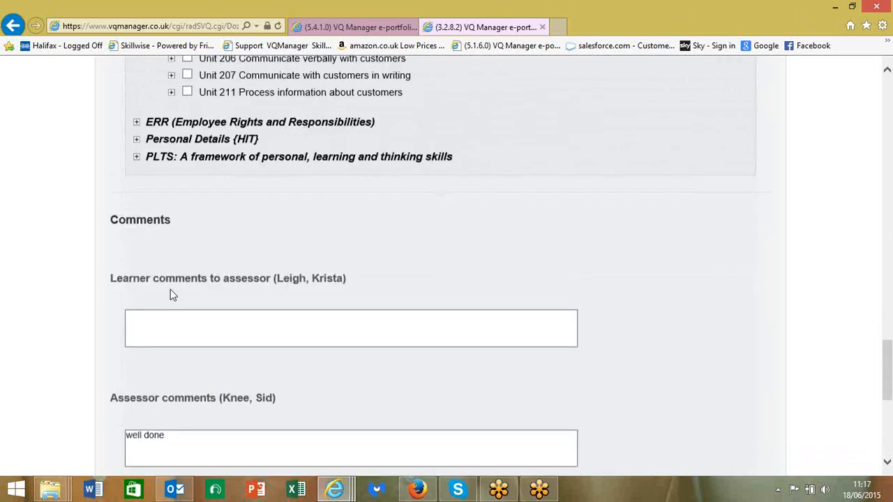
pyautogui.scroll(-3, 161, 361)
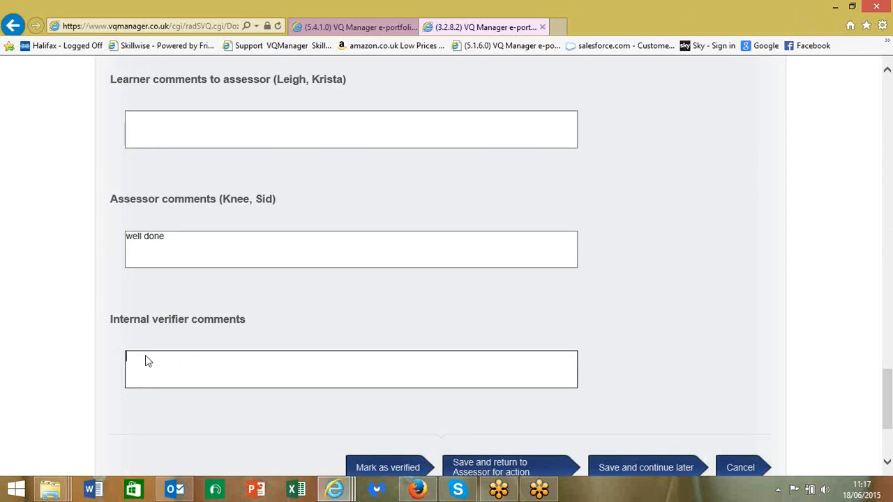
pyautogui.scroll(8, 201, 351)
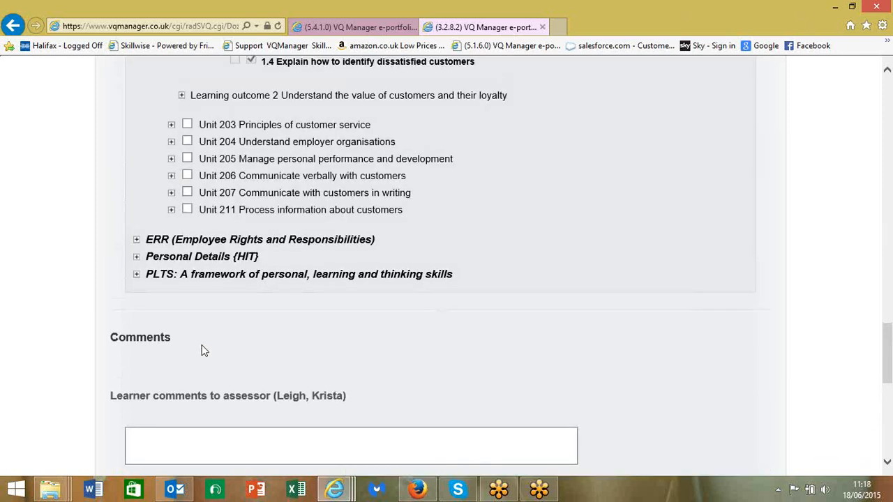
pyautogui.click(251, 312)
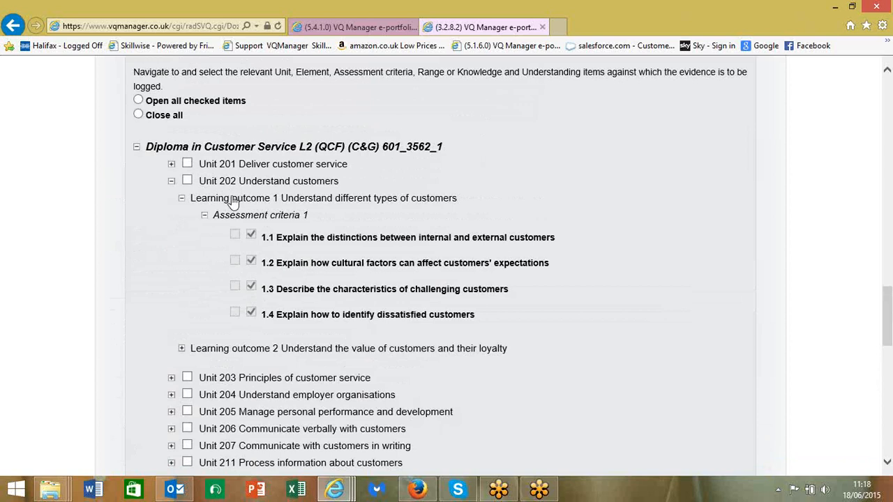
pyautogui.scroll(-3, 202, 234)
pyautogui.scroll(3, 201, 236)
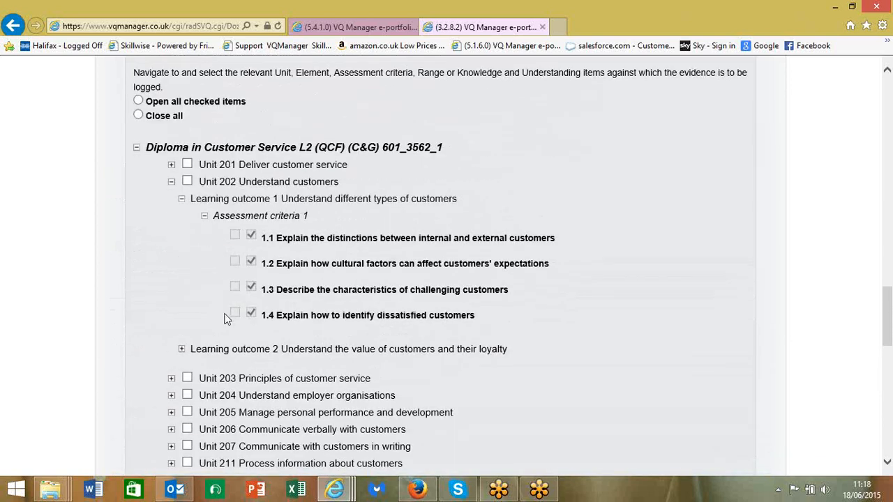
pyautogui.click(187, 182)
pyautogui.scroll(-1, 219, 274)
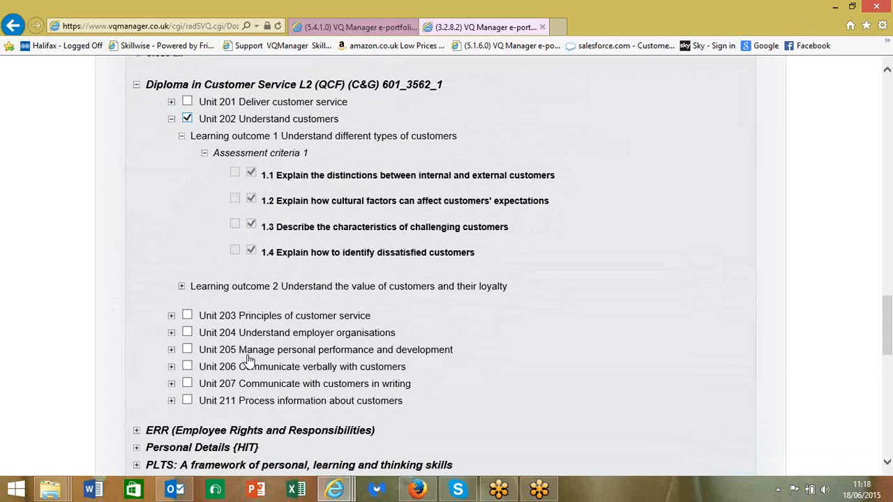
pyautogui.click(187, 367)
pyautogui.click(187, 351)
pyautogui.click(187, 119)
# Try to mark the evidence as verified without any unit marked as sampled, and cancel at the confirmation
pyautogui.scroll(-8, 281, 212)
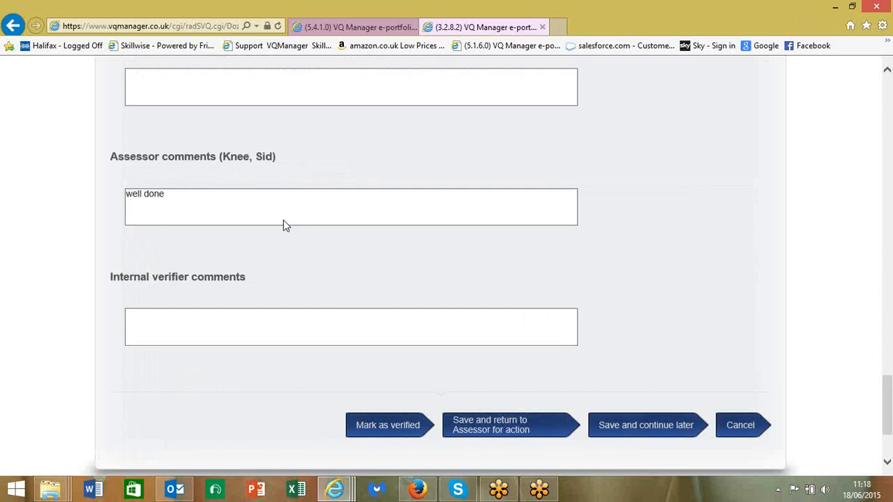
pyautogui.scroll(-1, 283, 225)
pyautogui.click(380, 352)
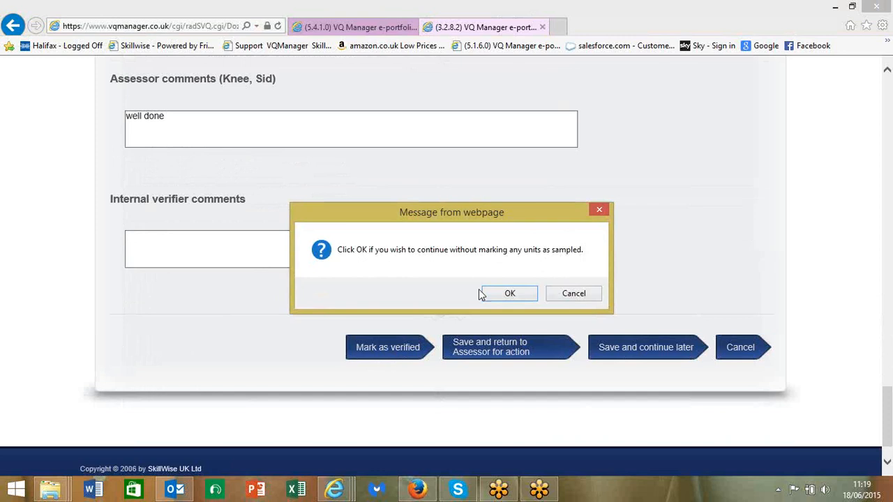
pyautogui.click(593, 297)
# Mark unit 202 Understand customers as sampled in the criteria list and mark the evidence as verified
pyautogui.scroll(8, 361, 287)
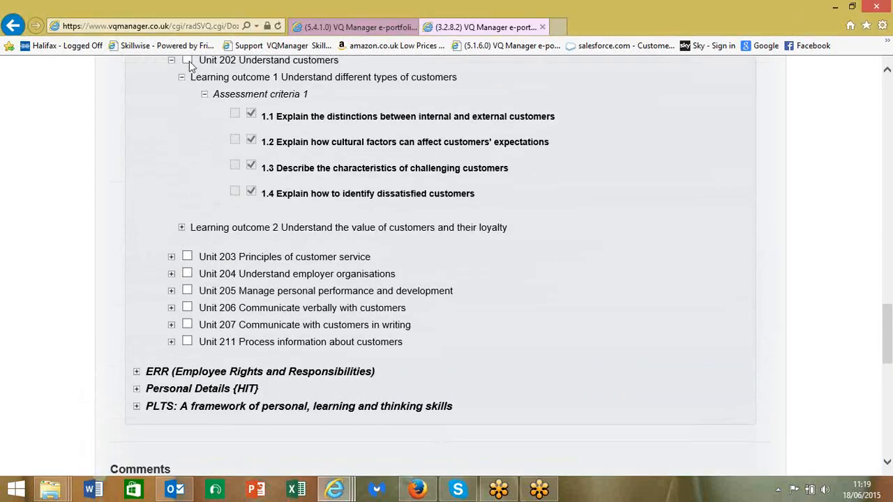
pyautogui.scroll(-2, 263, 223)
pyautogui.scroll(-10, 266, 236)
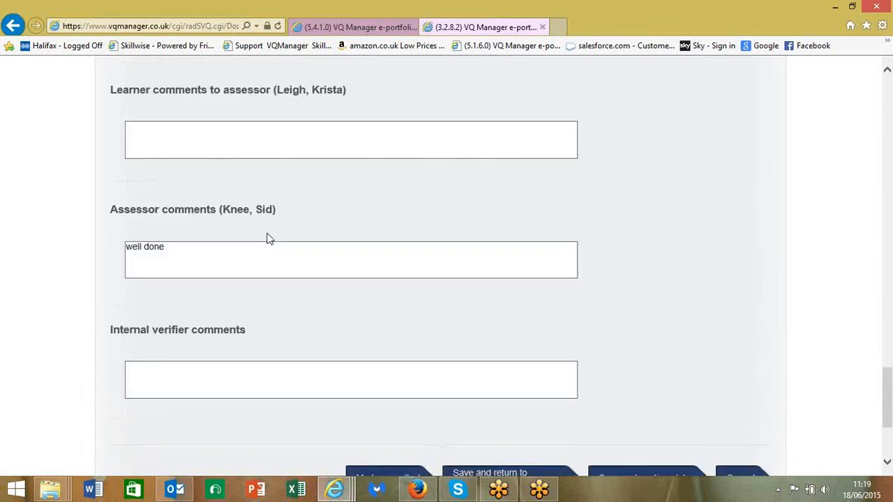
pyautogui.click(395, 304)
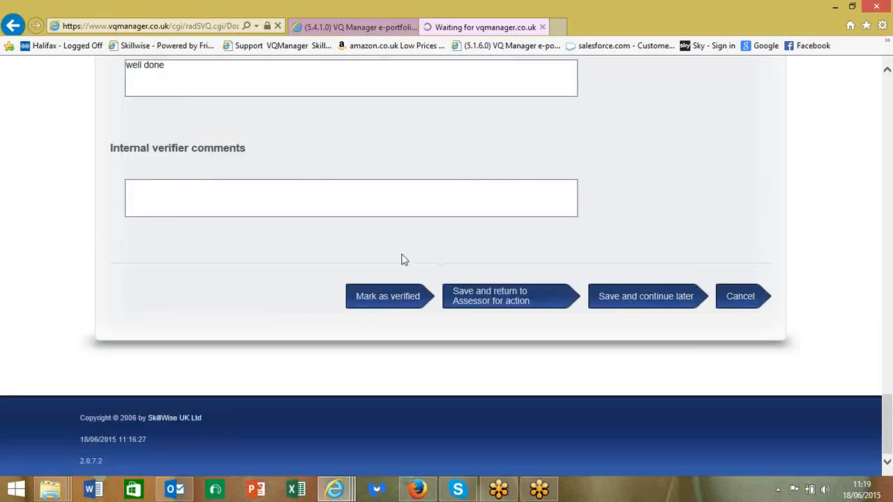
# Check the internal verifier date of the "making a bed" evidence in unit 202's matrix and look over the sign-off sections
pyautogui.scroll(-1, 404, 260)
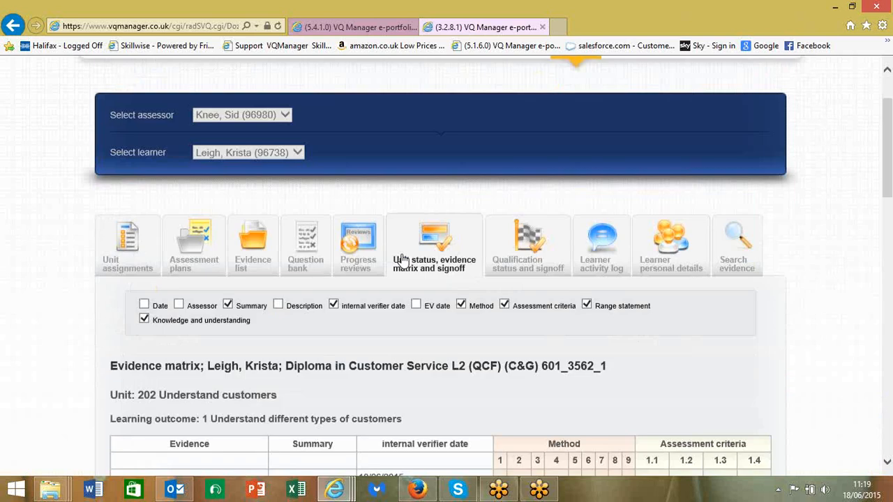
pyautogui.scroll(-2, 403, 259)
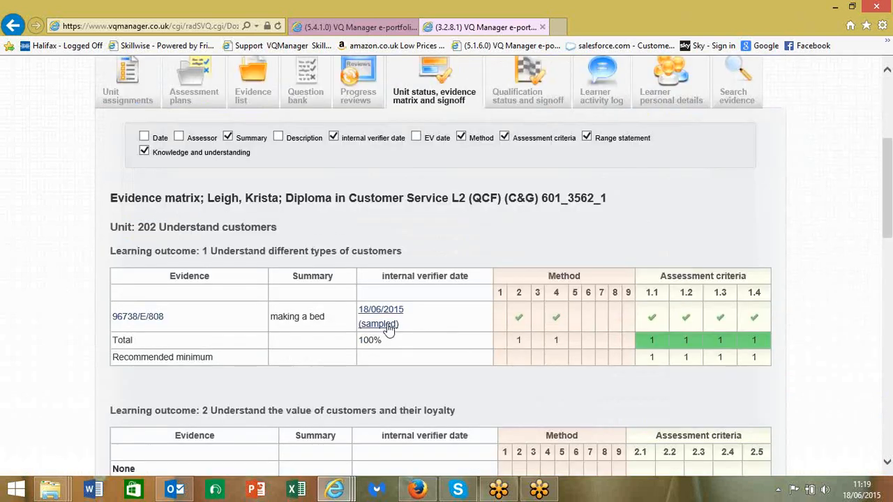
pyautogui.moveTo(386, 317)
pyautogui.scroll(-6, 449, 222)
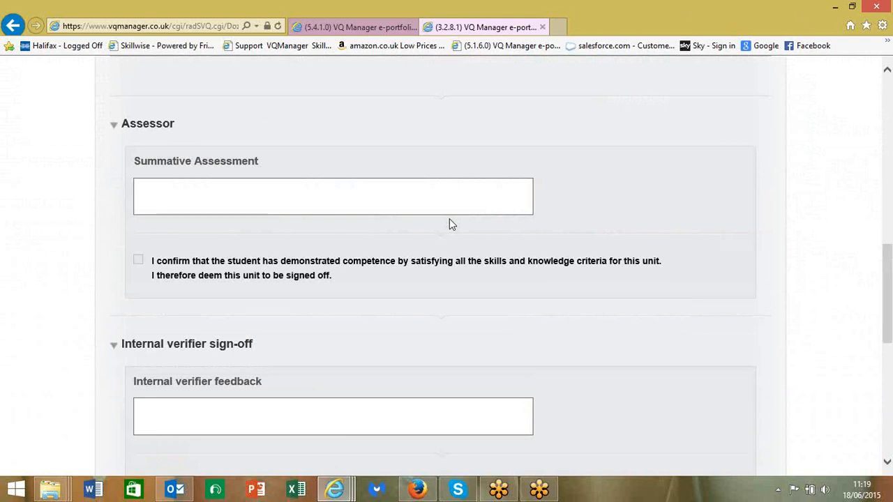
pyautogui.scroll(8, 449, 224)
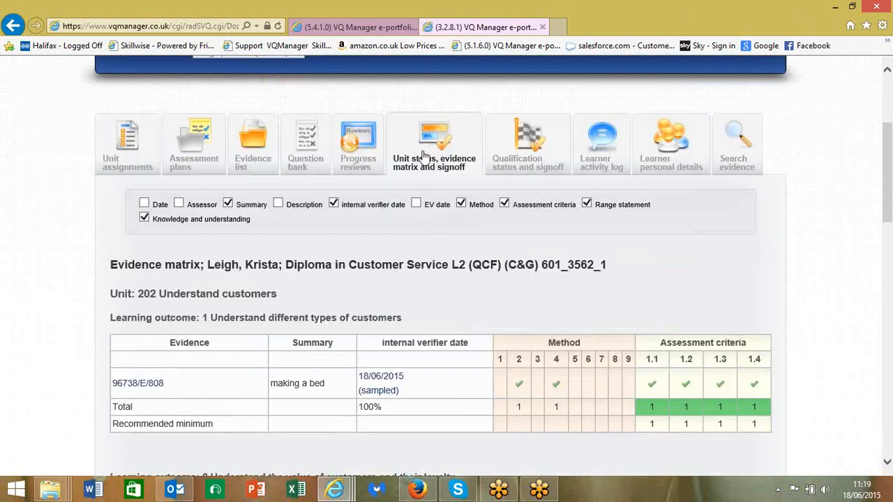
# Go to the learner's unit status overview and review the completion, sign-off and verified columns of the units
pyautogui.click(423, 155)
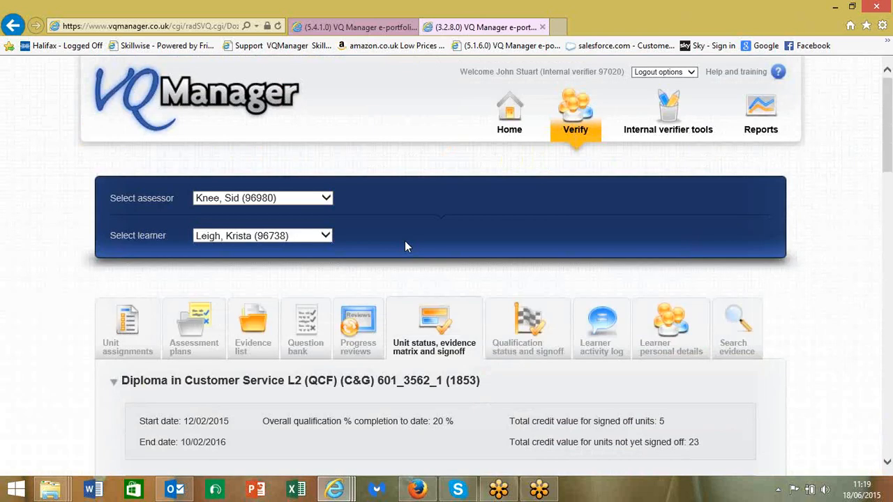
pyautogui.scroll(-3, 404, 244)
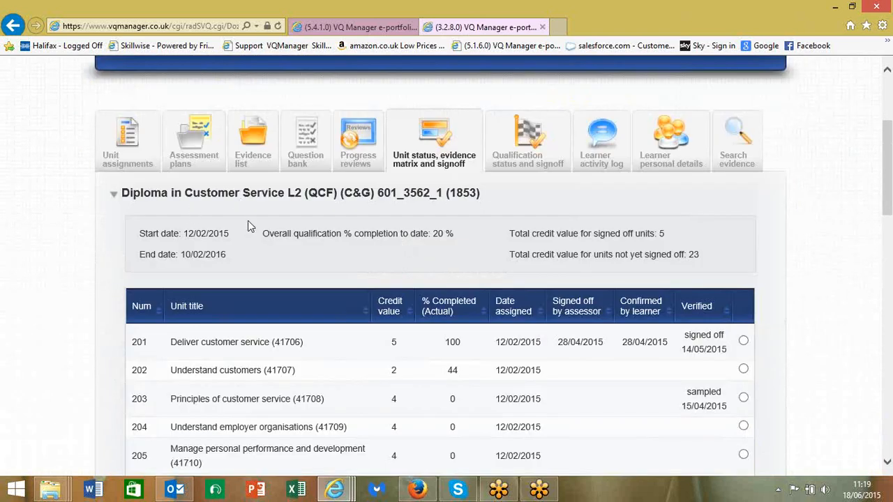
pyautogui.scroll(-4, 248, 221)
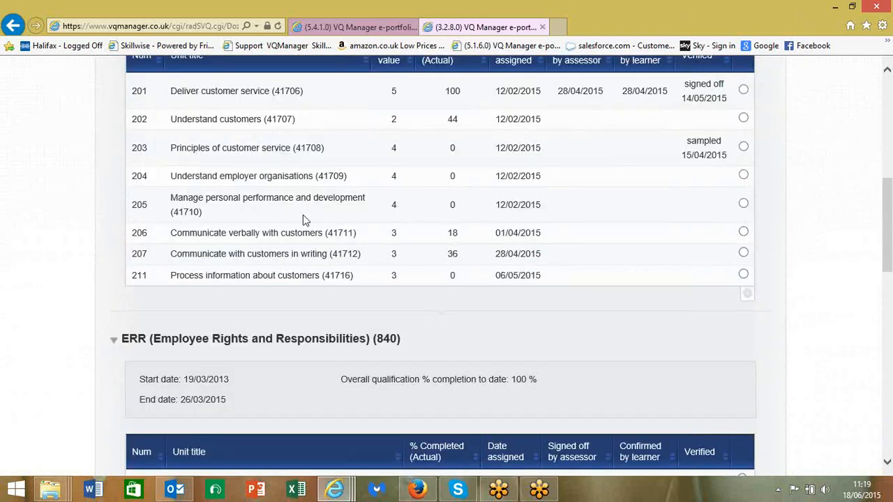
pyautogui.scroll(3, 306, 220)
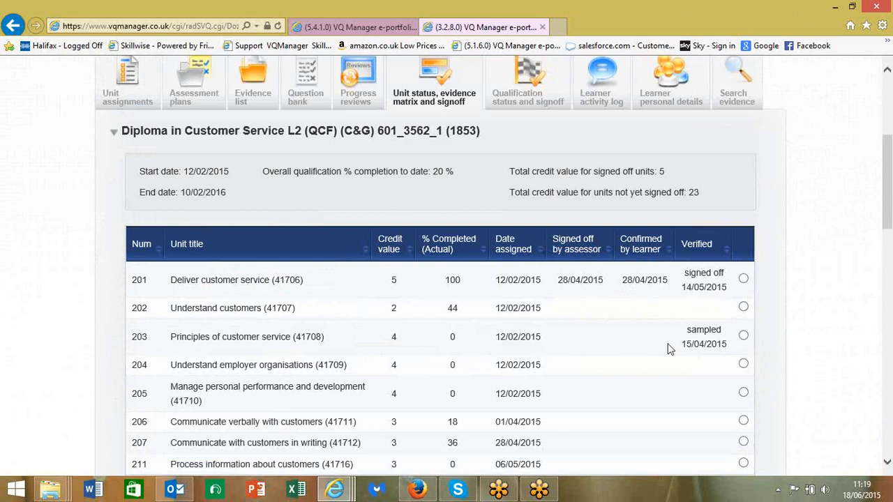
pyautogui.scroll(-8, 673, 345)
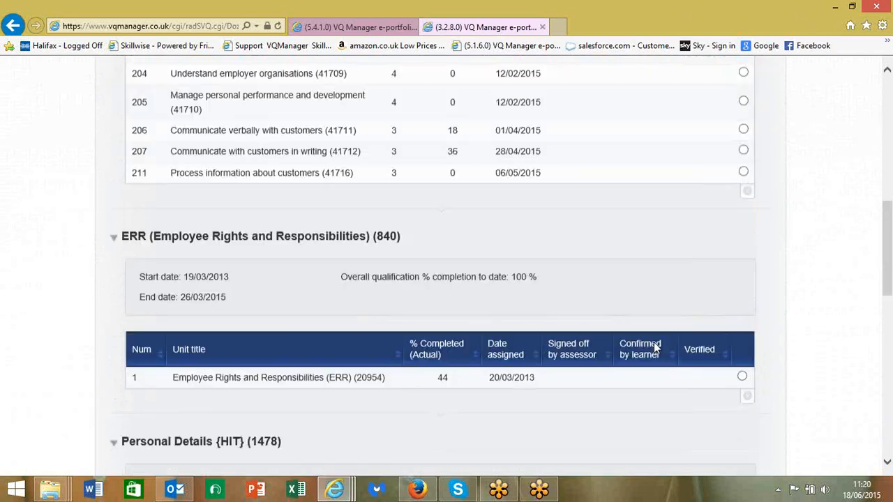
pyautogui.scroll(-3, 646, 338)
pyautogui.scroll(10, 640, 342)
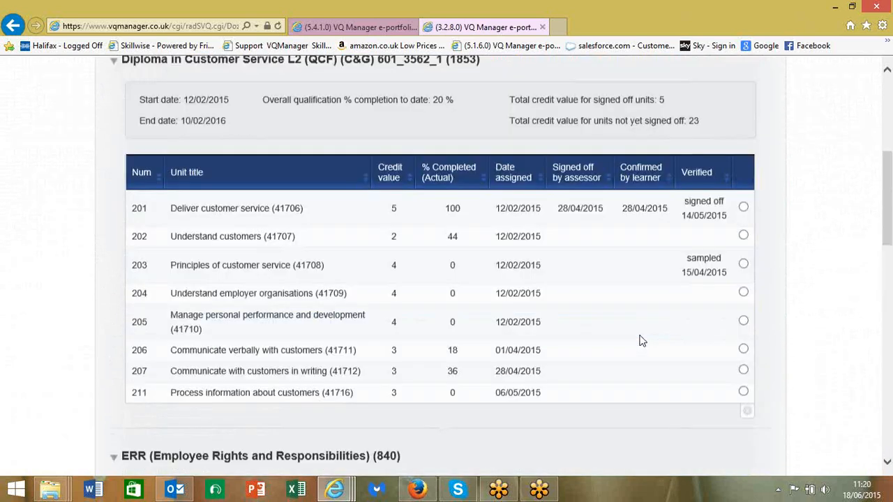
# Open the progress and sign-off page of unit 203 Principles of customer service
pyautogui.click(743, 278)
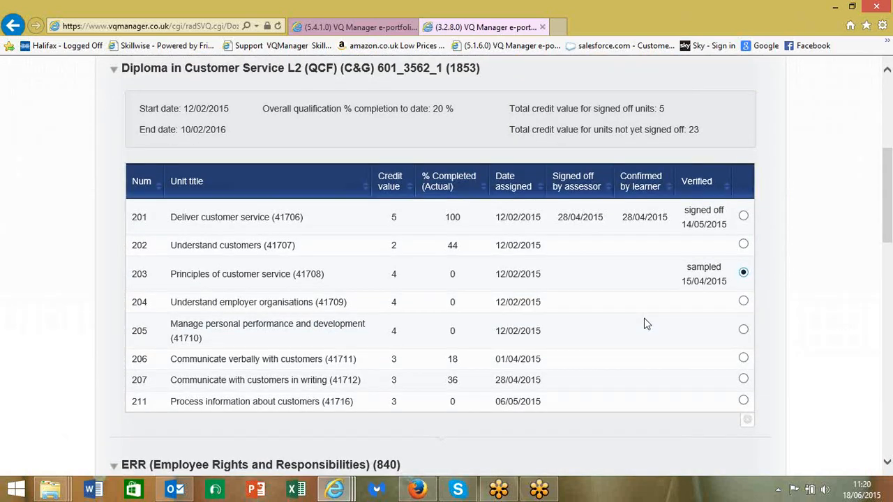
pyautogui.scroll(-7, 633, 326)
pyautogui.scroll(-6, 642, 320)
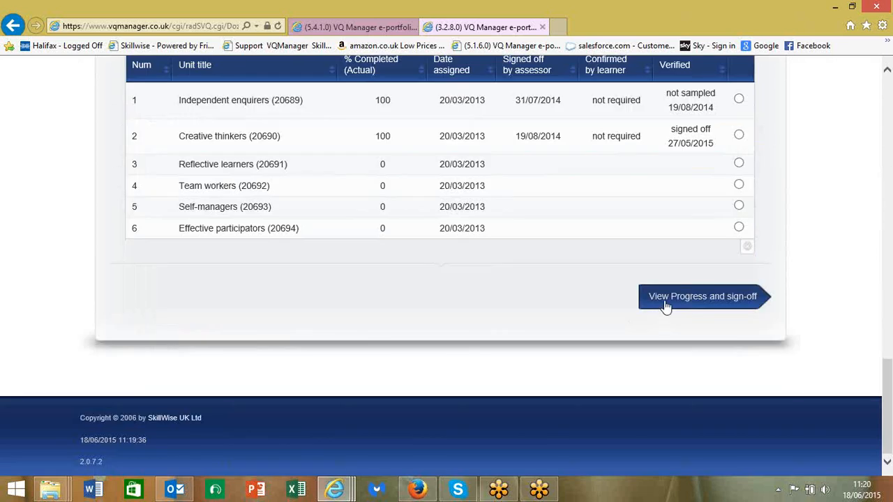
pyautogui.click(664, 304)
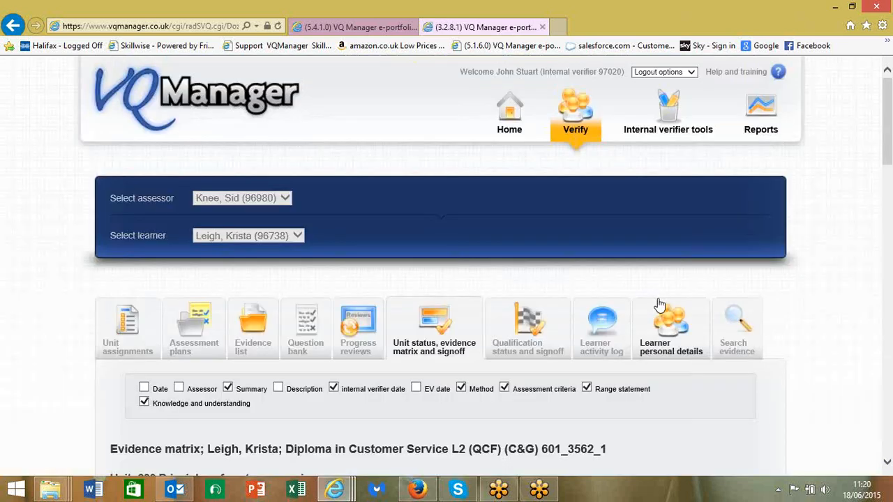
# Examine unit 203's evidence matrix, the assessor's summative assessment, and the internal verifier's feedback, evidence rating and sign-off options
pyautogui.scroll(-6, 659, 304)
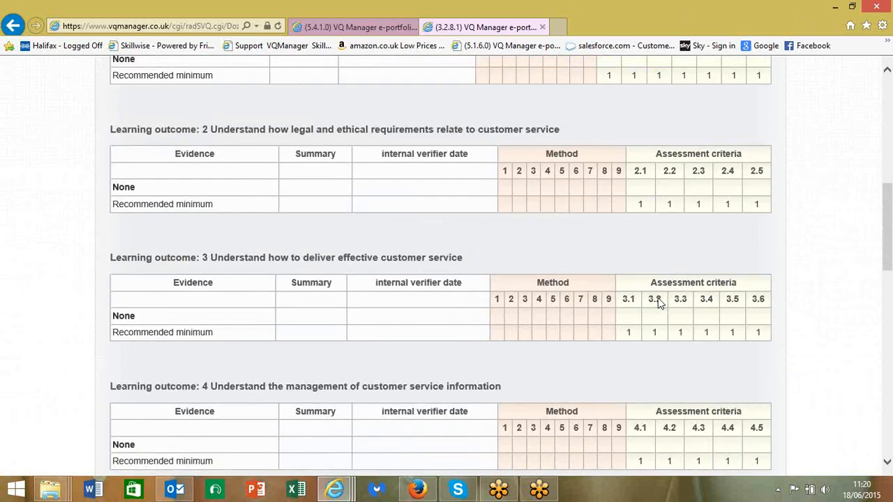
pyautogui.scroll(4, 658, 301)
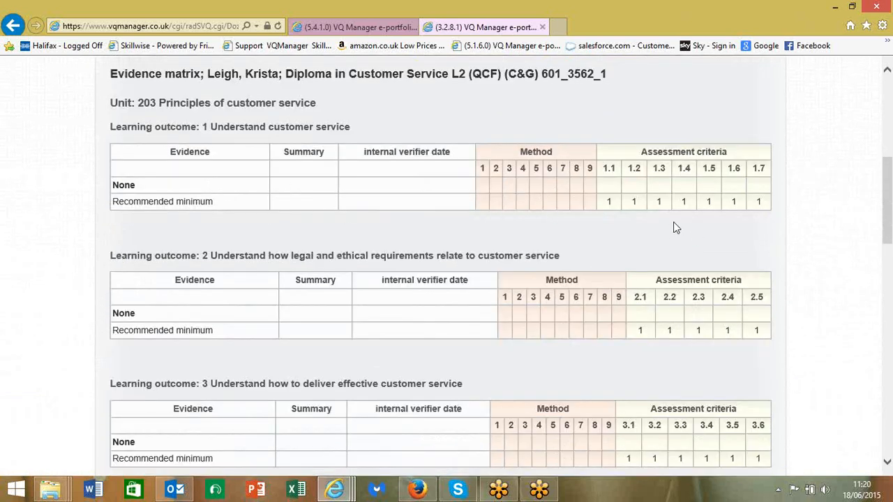
pyautogui.scroll(-10, 674, 227)
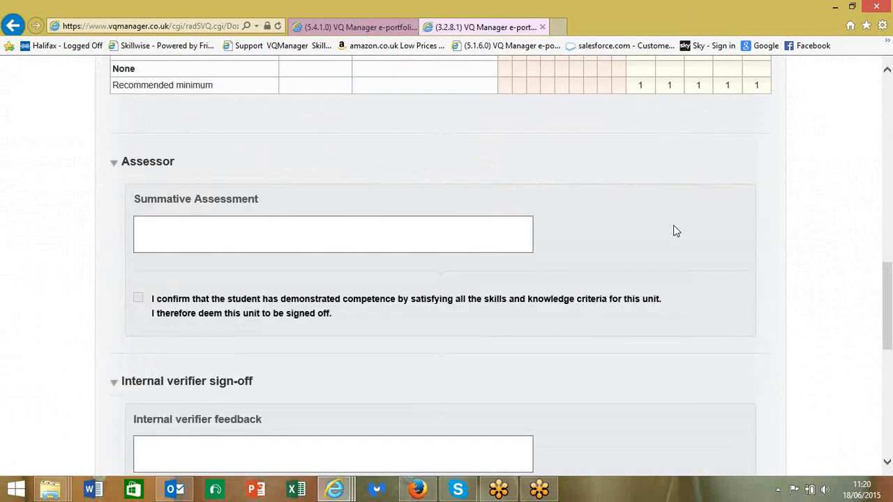
pyautogui.scroll(-2, 668, 233)
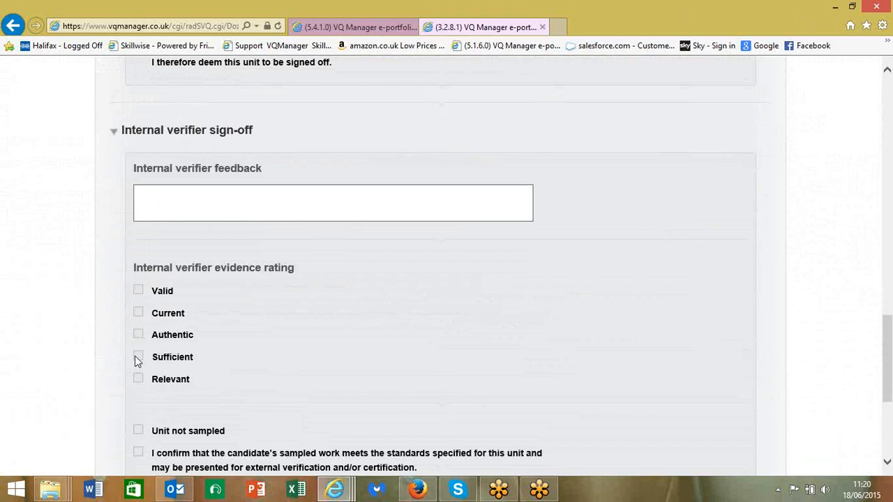
pyautogui.scroll(-2, 338, 335)
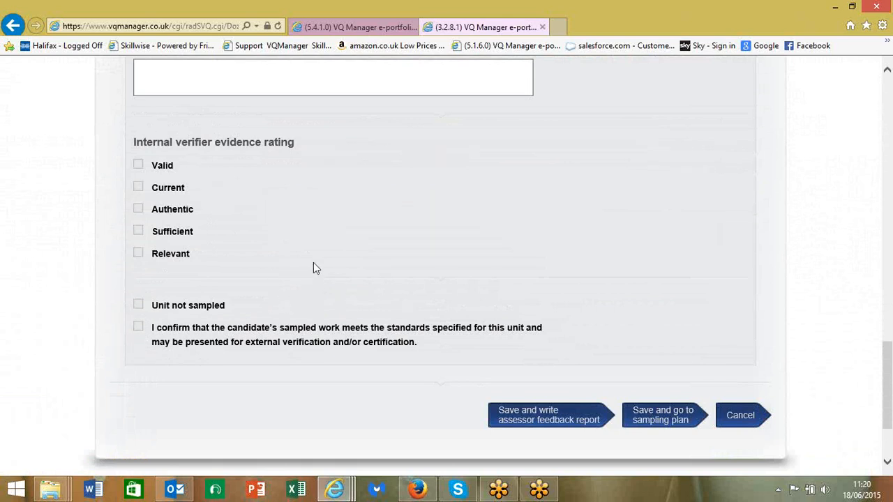
pyautogui.scroll(5, 314, 268)
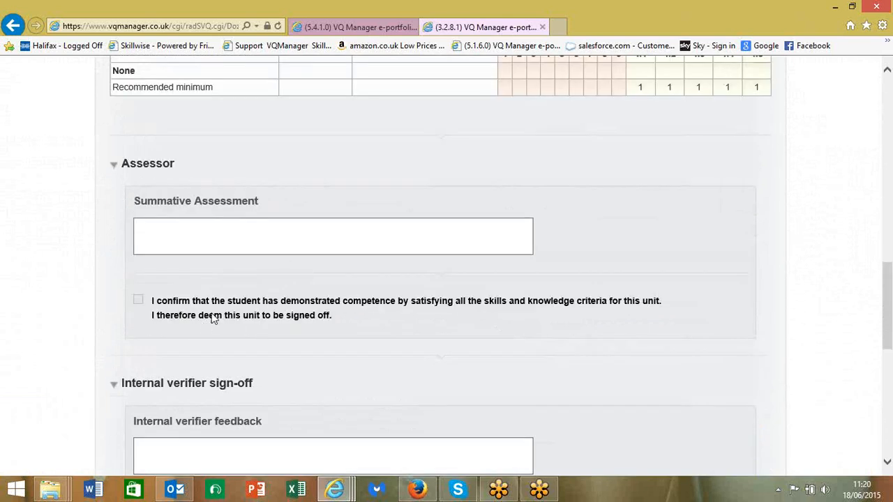
pyautogui.scroll(-1, 214, 318)
pyautogui.scroll(-5, 215, 317)
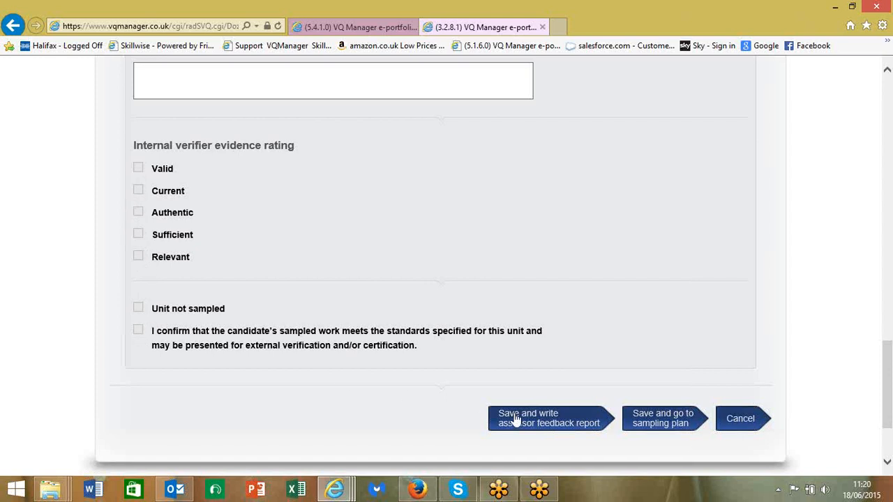
# Return from unit 203's sign-off page to the learner's unit status overview and look over the listed qualifications
pyautogui.scroll(10, 398, 231)
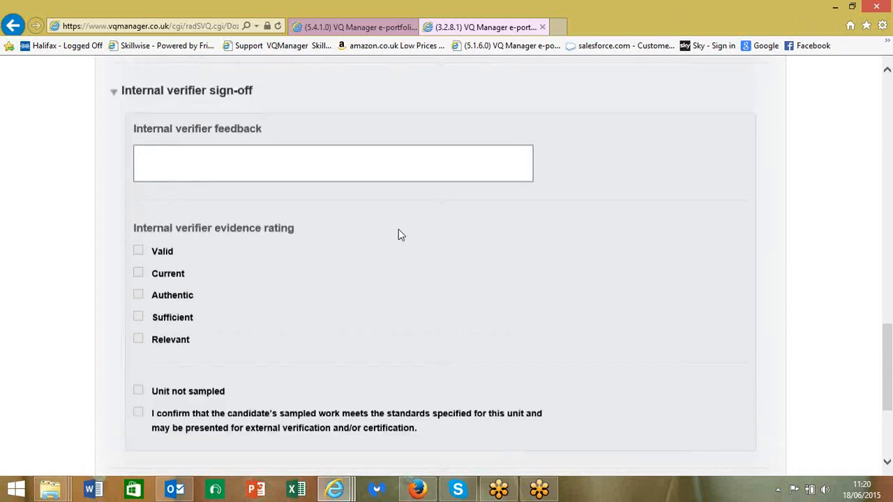
pyautogui.scroll(8, 394, 234)
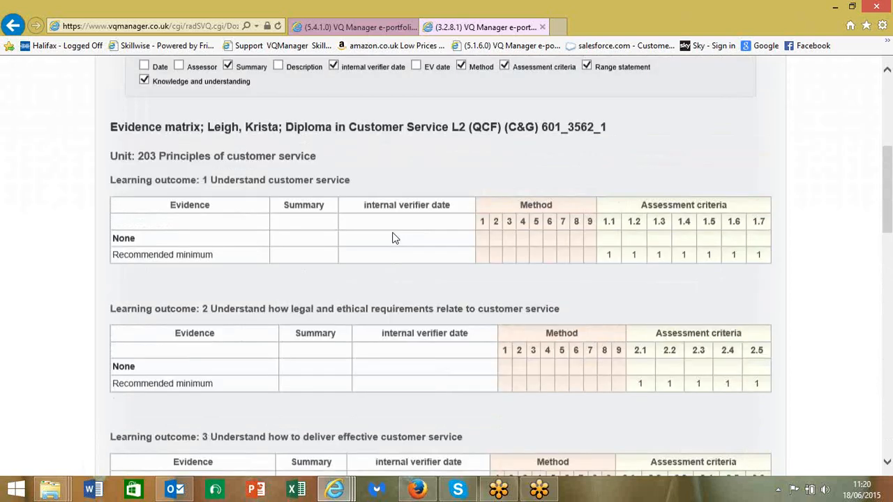
pyautogui.scroll(3, 394, 237)
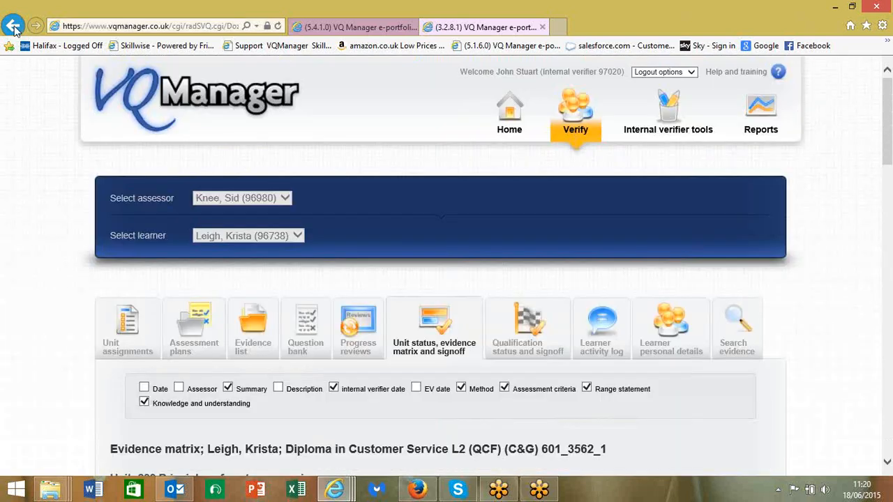
pyautogui.click(14, 28)
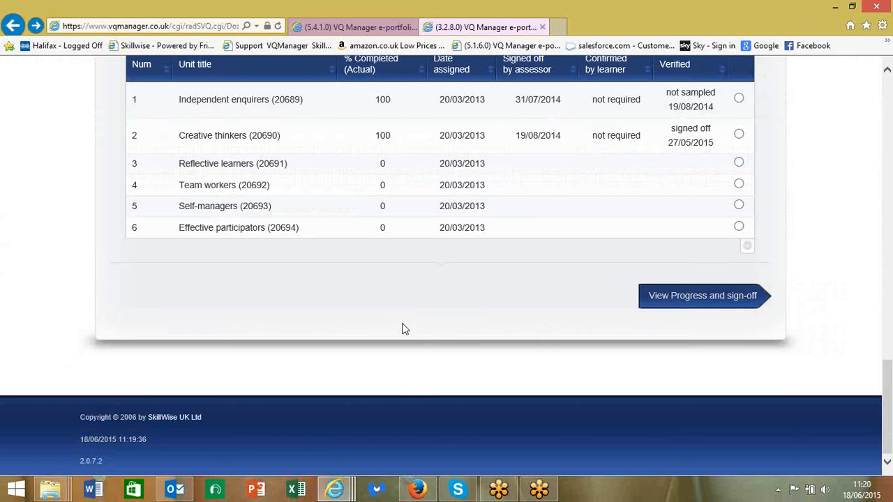
pyautogui.scroll(2, 400, 324)
pyautogui.scroll(6, 397, 315)
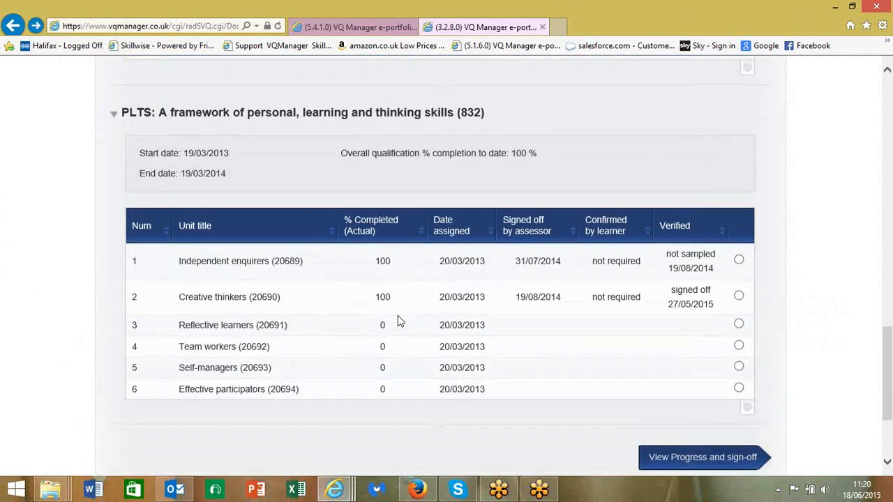
pyautogui.scroll(8, 398, 315)
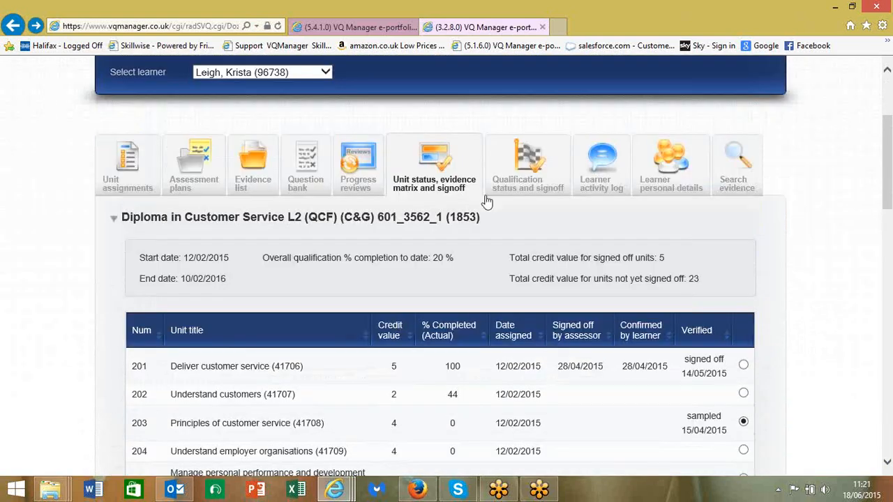
# Open the qualification-level sign-off of the Diploma in Customer Service L2 and review its units, summative assessment and internal verifier declaration
pyautogui.click(526, 188)
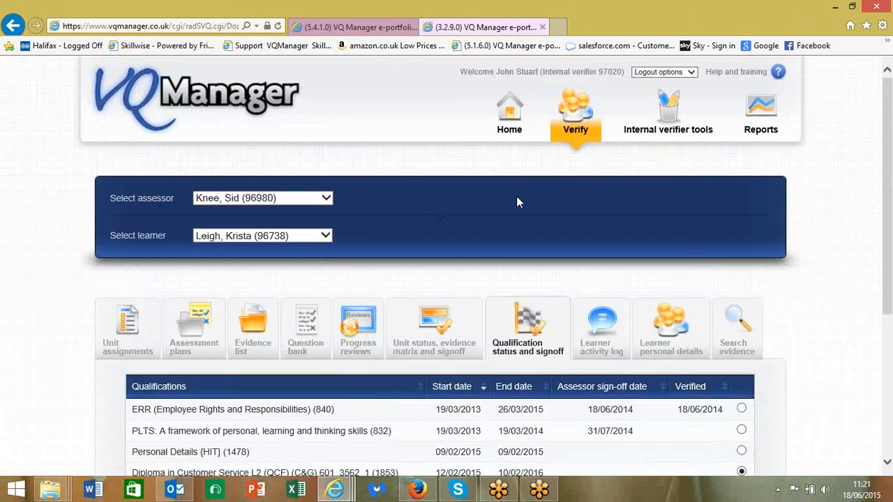
pyautogui.scroll(-5, 516, 196)
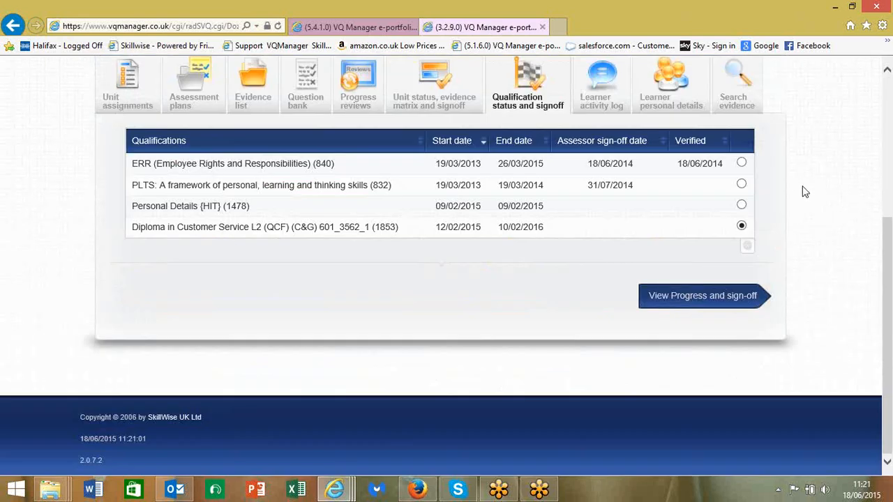
pyautogui.click(687, 298)
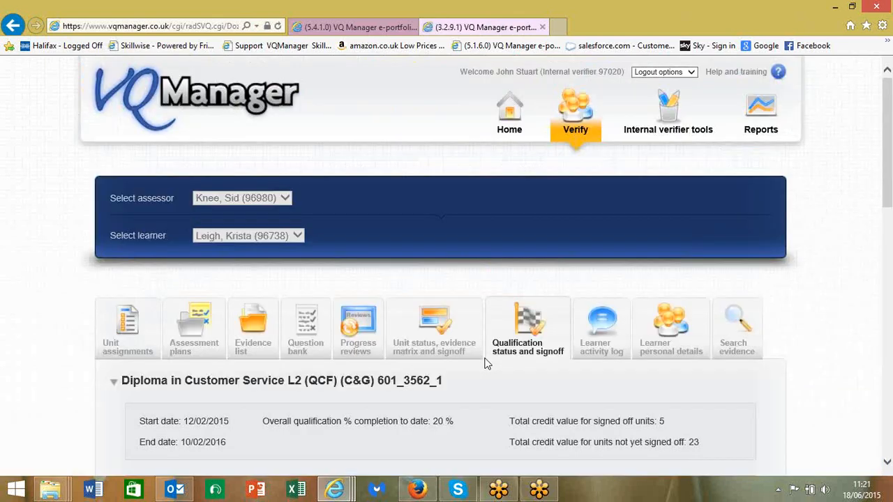
pyautogui.scroll(-5, 486, 364)
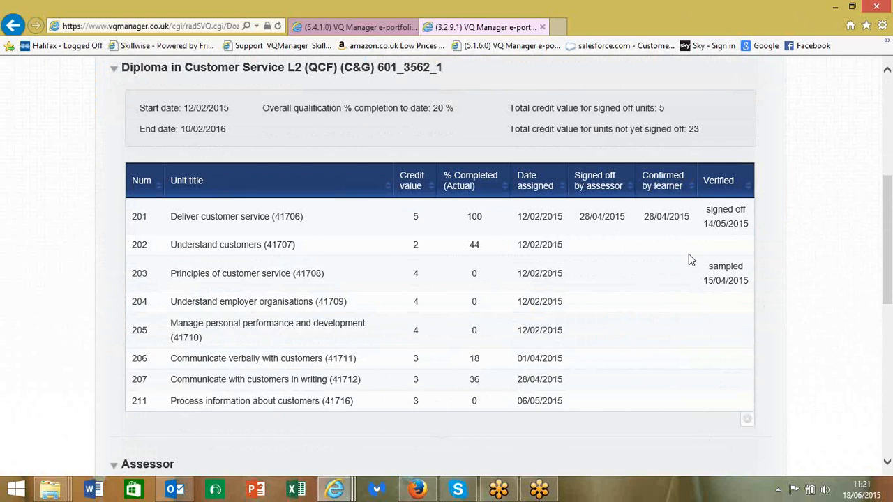
pyautogui.scroll(-4, 687, 258)
pyautogui.scroll(-2, 686, 263)
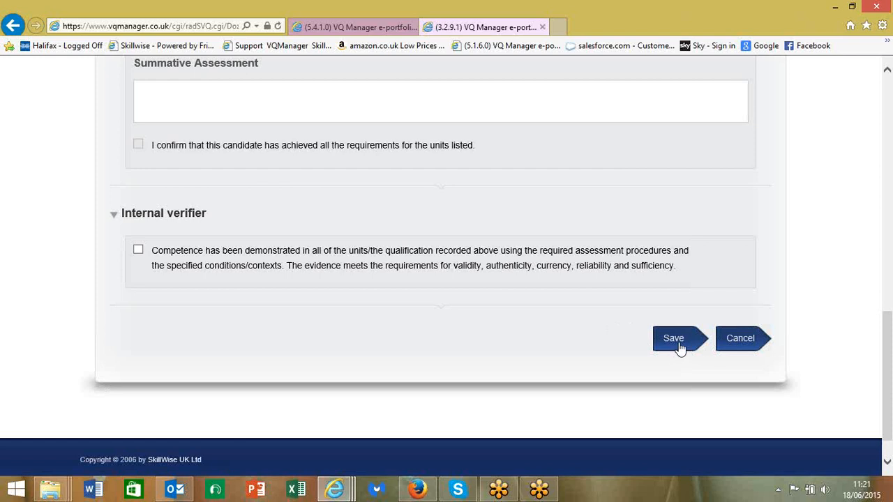
pyautogui.scroll(10, 683, 340)
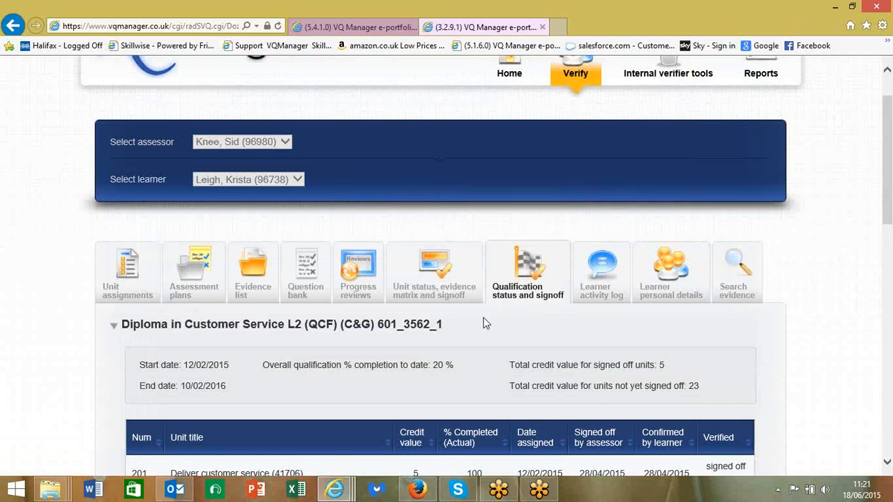
# Open the learner's unit assignments and review the Diploma in Customer Service L2's assigned units and credit values
pyautogui.click(132, 291)
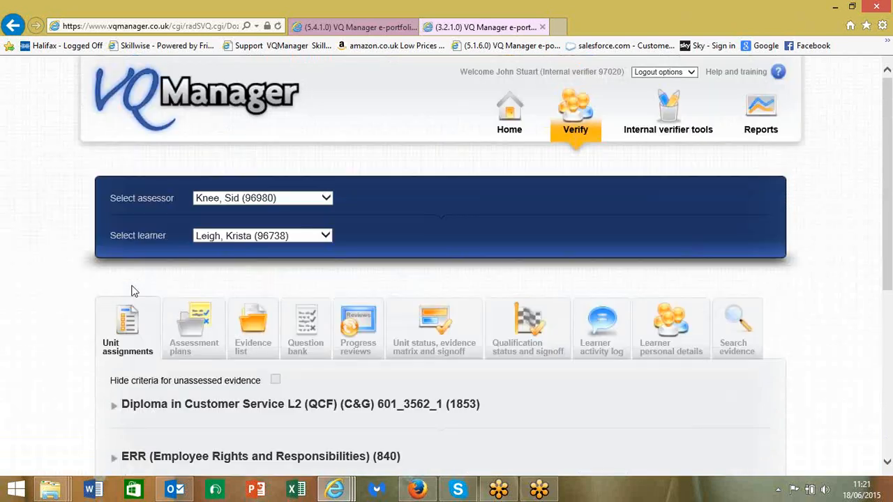
pyautogui.scroll(-2, 139, 352)
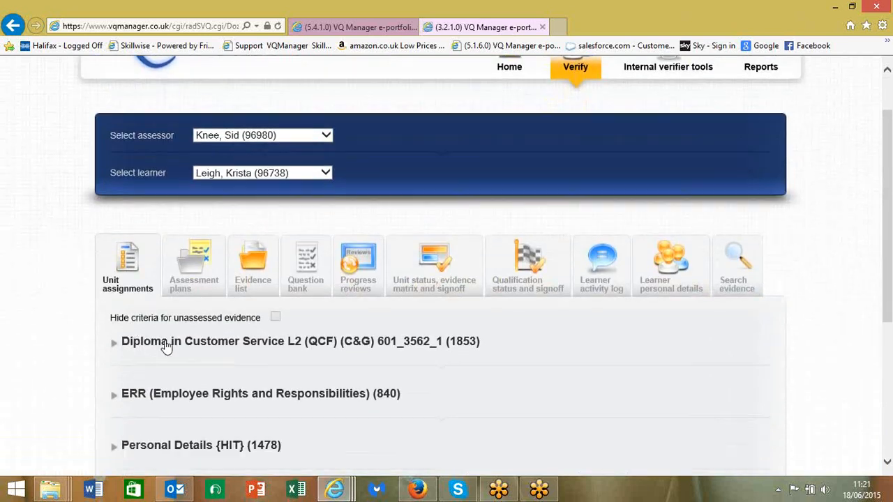
pyautogui.click(166, 341)
pyautogui.scroll(-1, 150, 350)
pyautogui.scroll(-3, 150, 350)
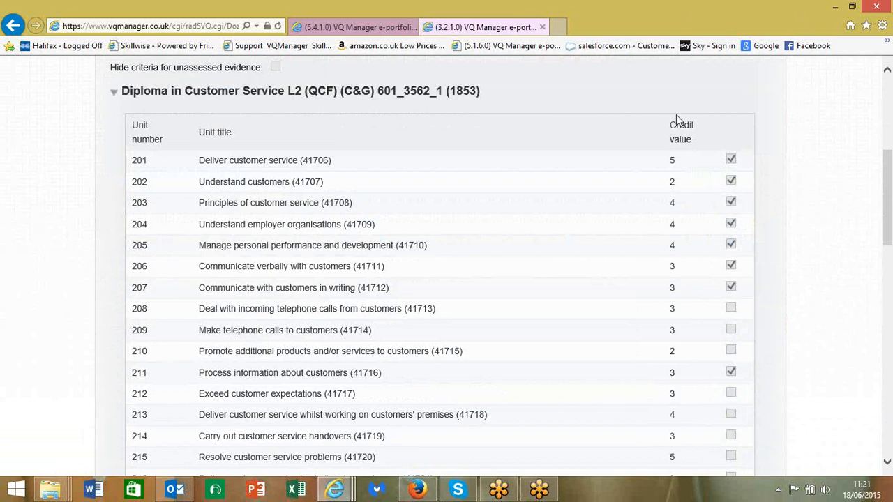
pyautogui.scroll(-10, 655, 154)
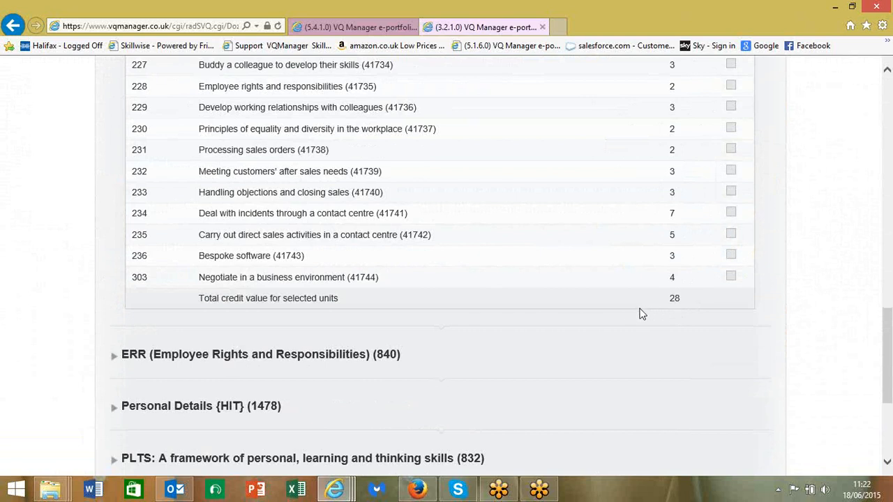
pyautogui.scroll(10, 627, 311)
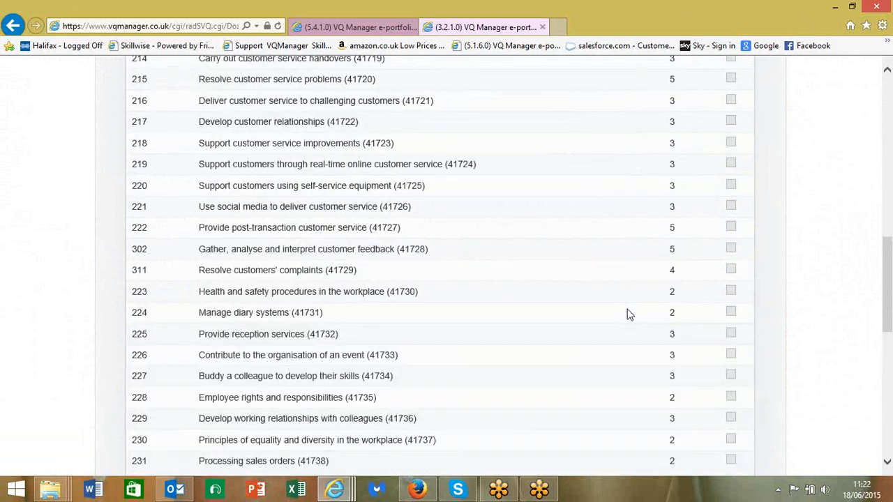
pyautogui.scroll(3, 623, 311)
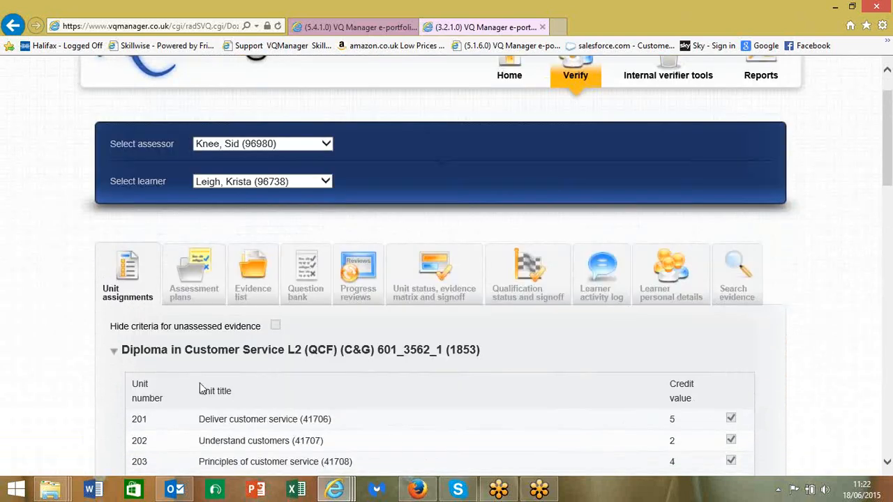
# Open the learner's assessment plans and expand every qualification's list, including the plans not linked to criteria, to check their status
pyautogui.click(183, 296)
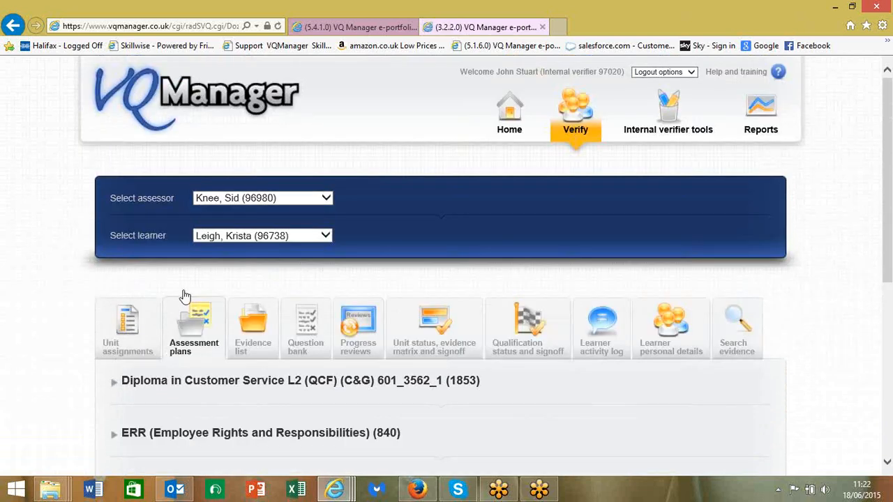
pyautogui.scroll(-3, 237, 197)
pyautogui.click(238, 198)
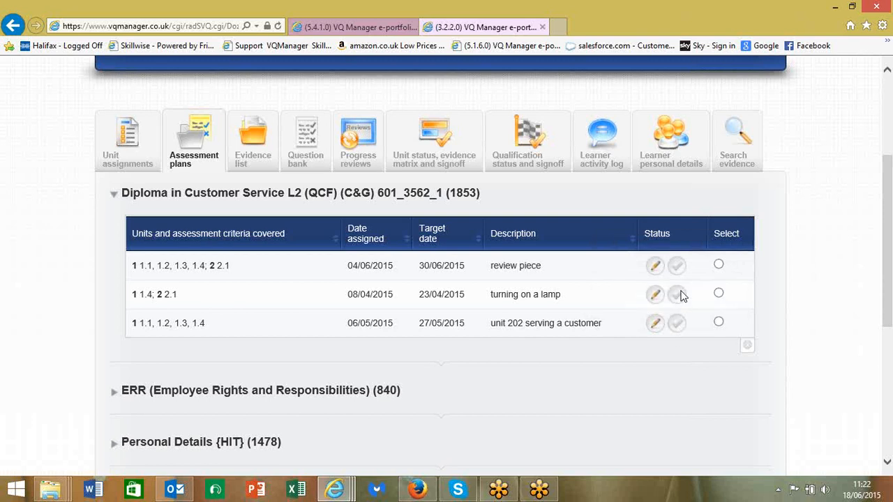
pyautogui.scroll(-3, 682, 296)
pyautogui.click(242, 277)
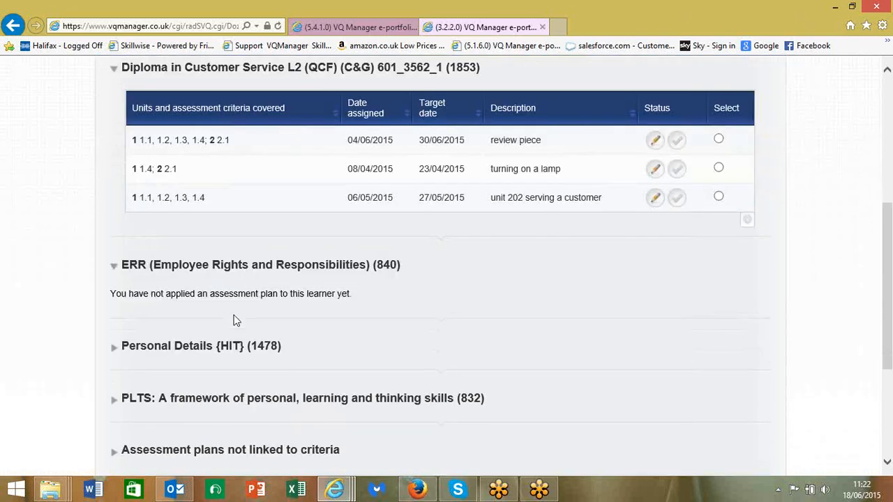
pyautogui.click(213, 359)
pyautogui.scroll(-5, 213, 345)
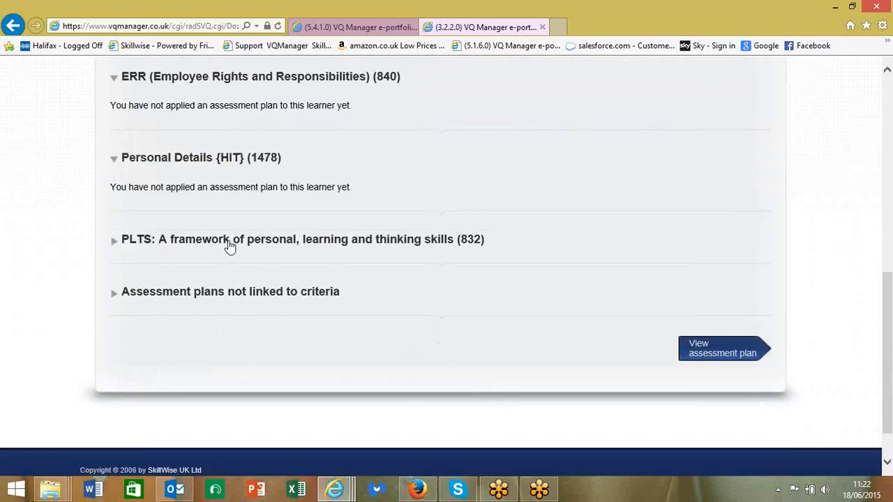
pyautogui.click(230, 245)
pyautogui.click(221, 323)
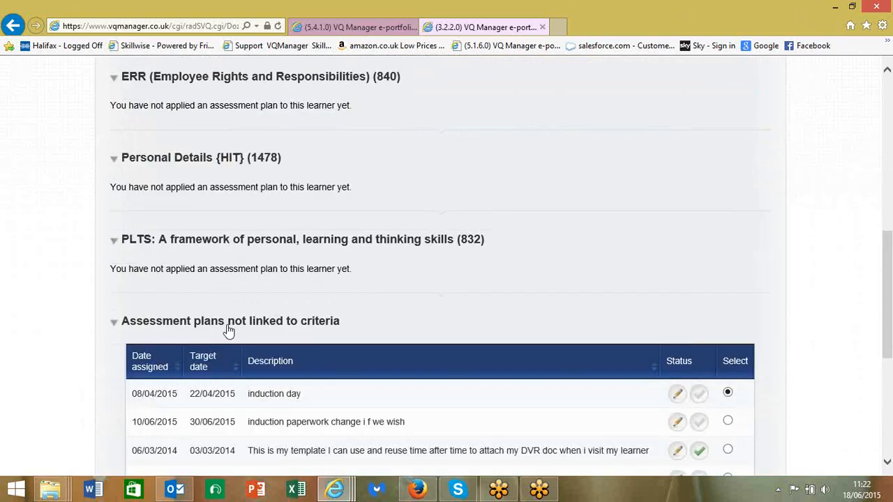
pyautogui.scroll(-5, 227, 326)
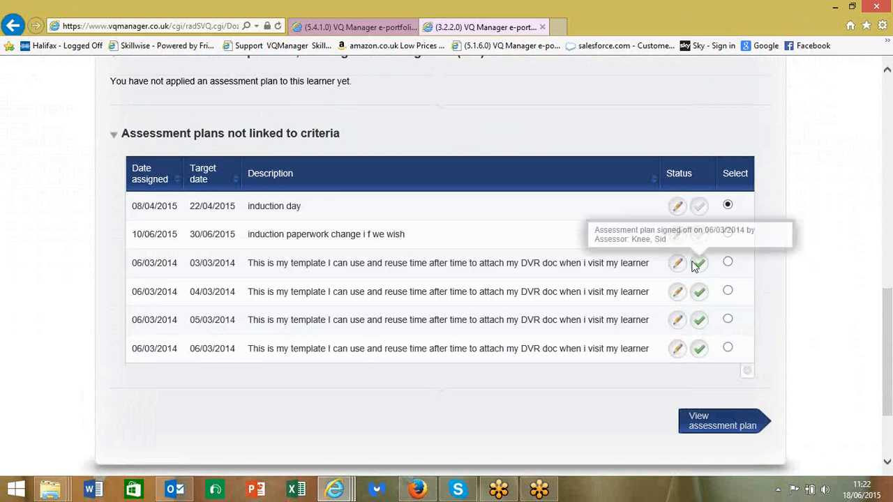
# Open the "review piece" assessment plan of the Diploma in Customer Service L2
pyautogui.scroll(8, 698, 265)
pyautogui.scroll(-1, 697, 267)
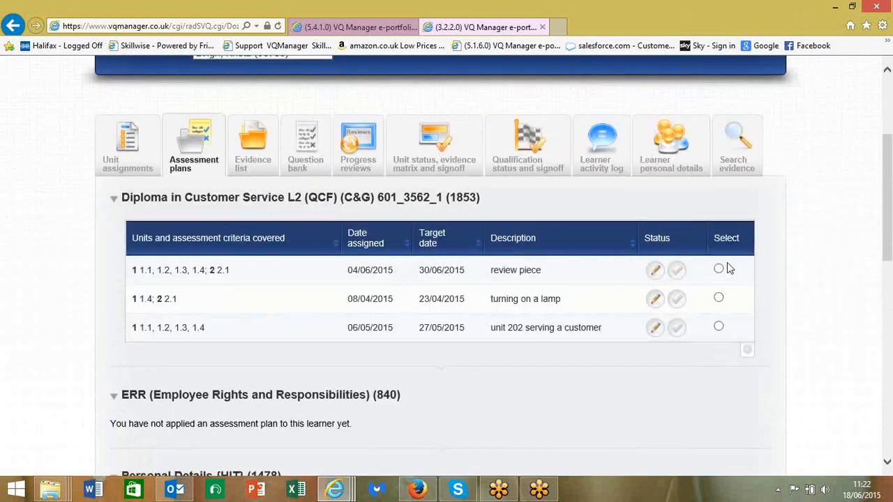
pyautogui.click(718, 270)
pyautogui.scroll(-9, 708, 272)
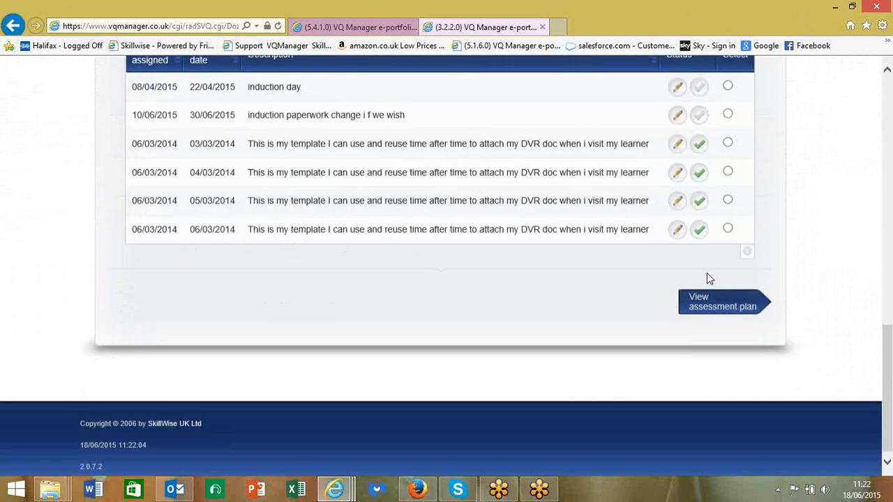
pyautogui.click(701, 299)
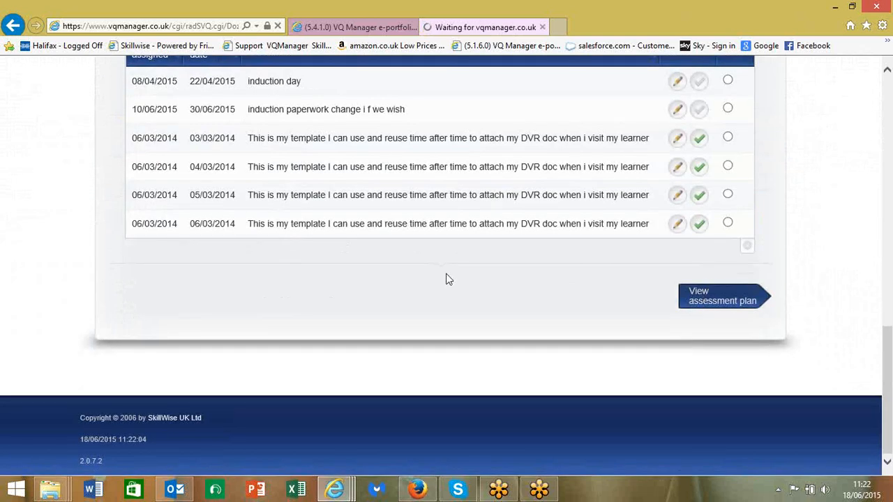
# Read the plan's details and notes, and expand its evidence comments, learner confirmation and assessment criteria
pyautogui.scroll(-4, 446, 276)
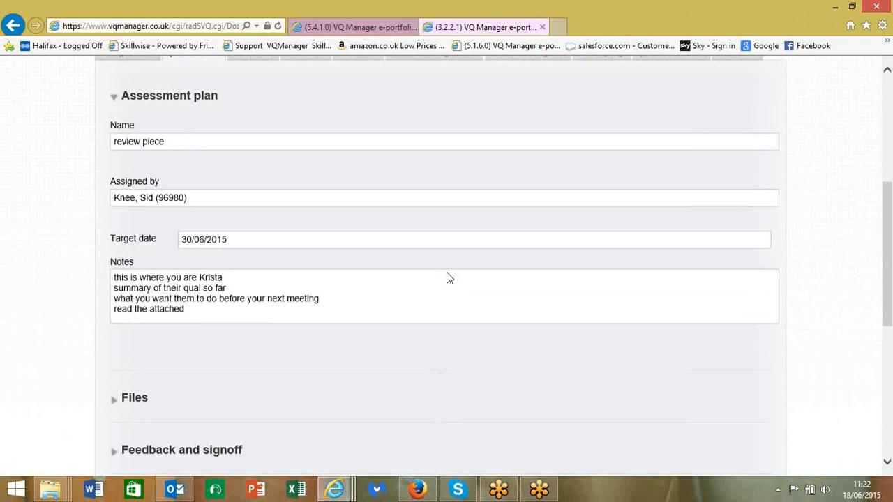
pyautogui.scroll(-3, 404, 305)
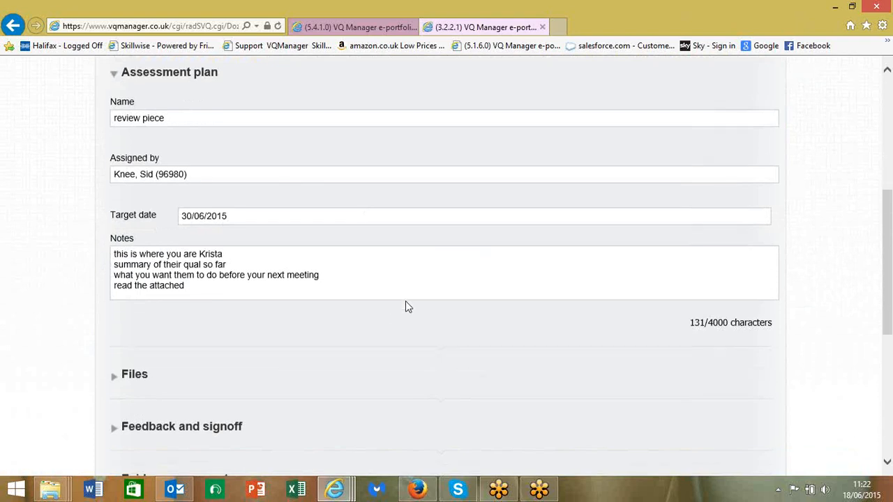
pyautogui.scroll(-3, 407, 305)
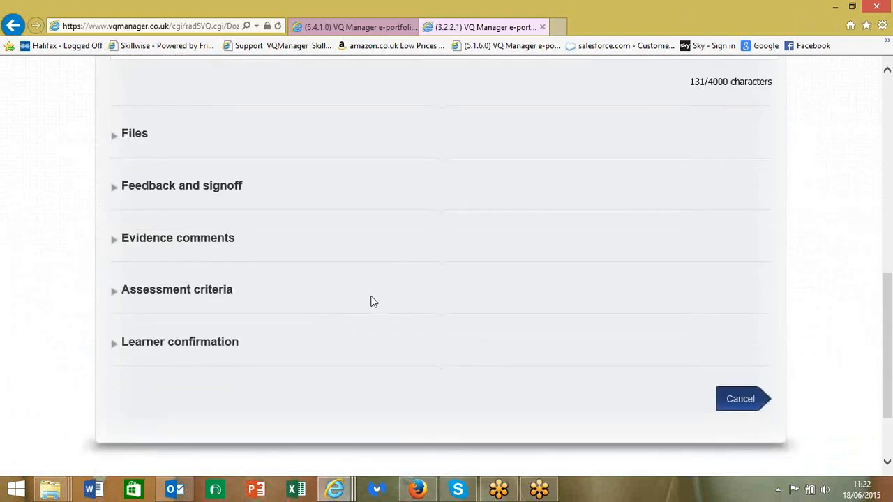
pyautogui.click(187, 244)
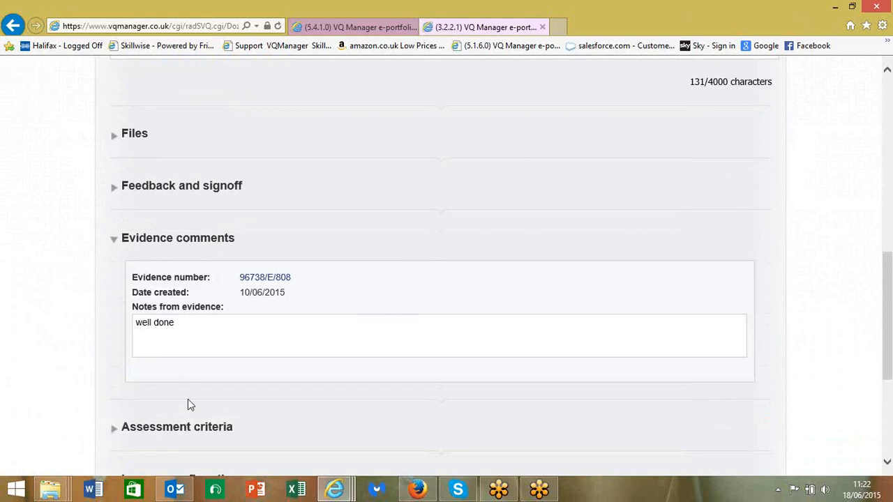
pyautogui.scroll(-3, 188, 399)
pyautogui.click(174, 357)
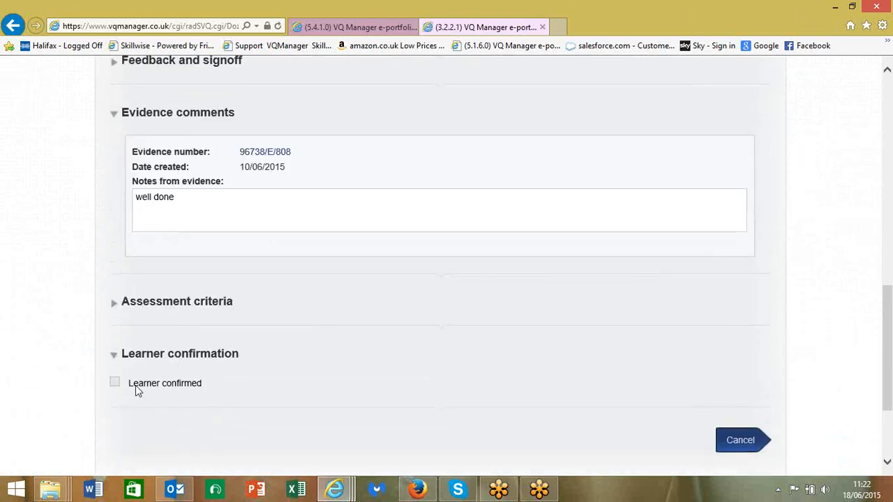
pyautogui.click(186, 302)
pyautogui.scroll(-4, 164, 317)
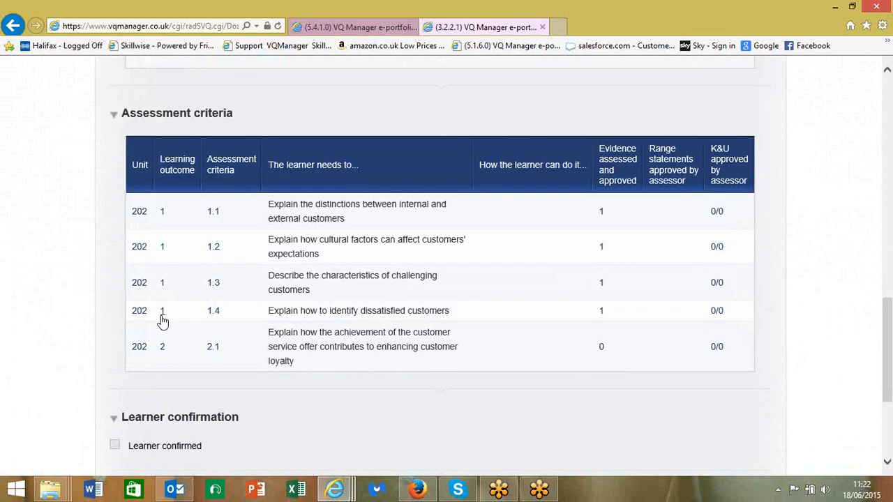
# Expand the plan's files and its feedback and sign-off section to view their contents
pyautogui.scroll(8, 160, 321)
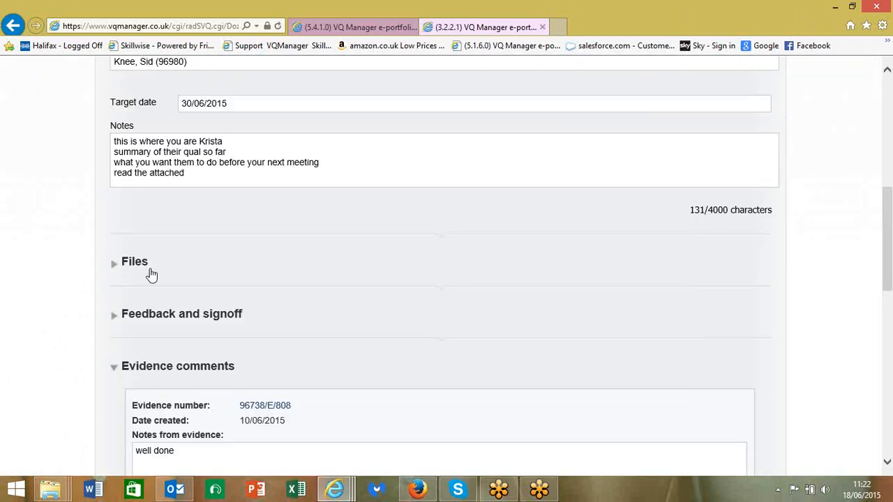
pyautogui.click(141, 268)
pyautogui.click(157, 317)
pyautogui.scroll(-1, 158, 319)
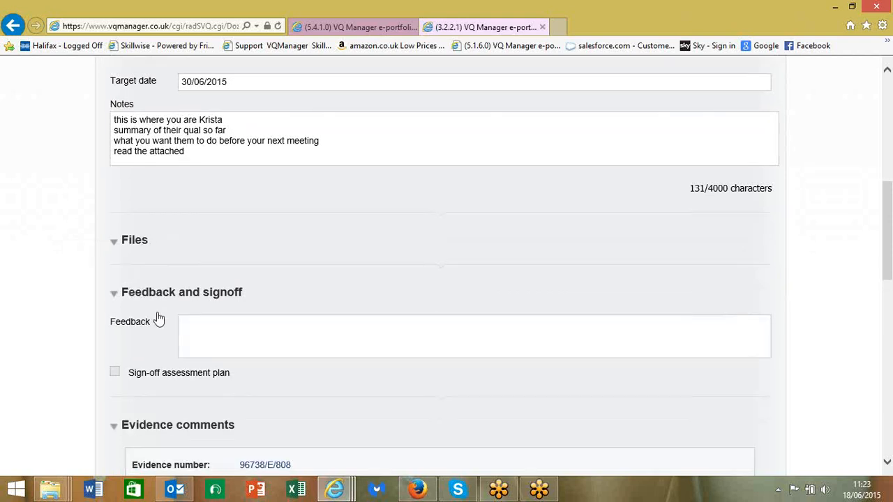
# Finish reading the review piece plan and open the learner's evidence list
pyautogui.scroll(-2, 427, 373)
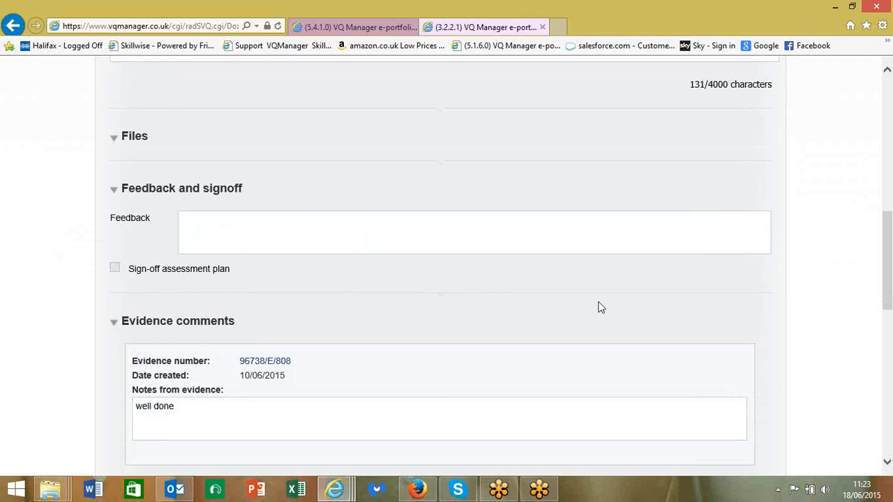
pyautogui.scroll(2, 600, 308)
pyautogui.scroll(4, 598, 304)
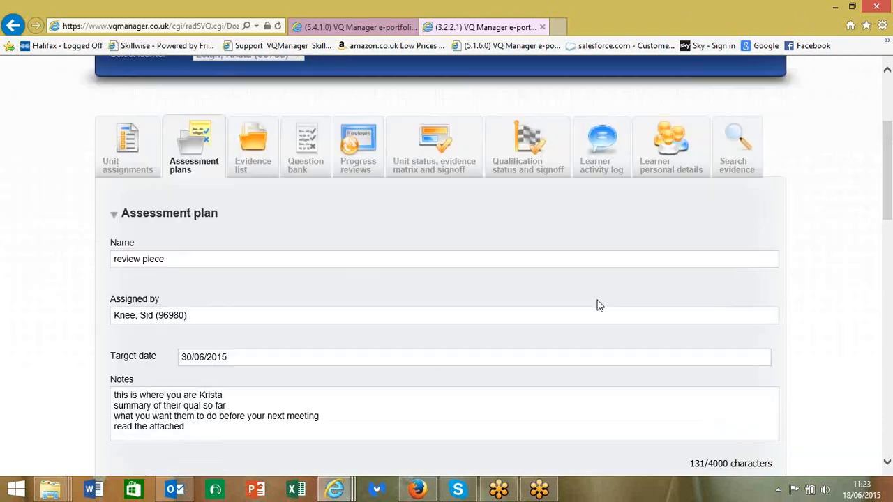
pyautogui.scroll(2, 598, 304)
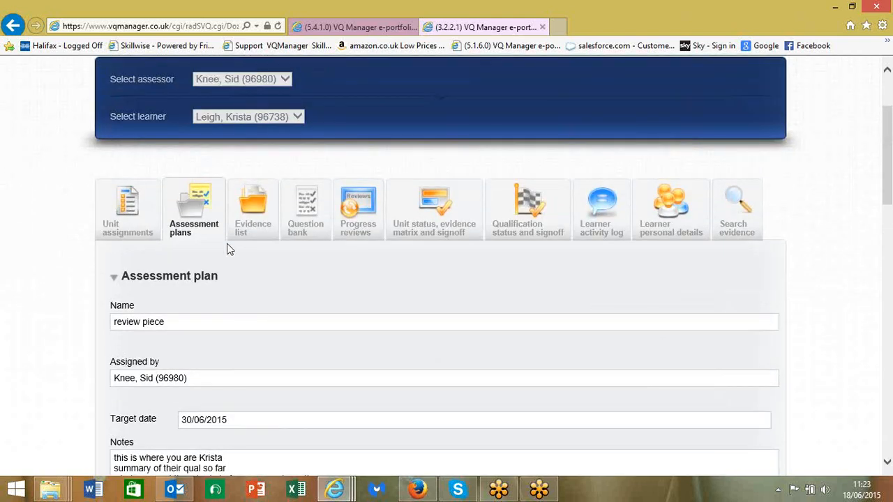
pyautogui.click(253, 221)
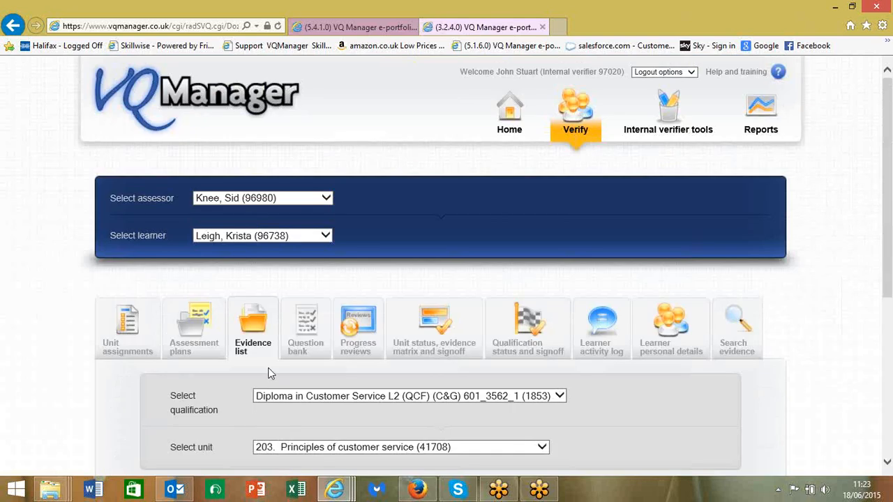
pyautogui.scroll(-4, 314, 373)
pyautogui.scroll(1, 325, 307)
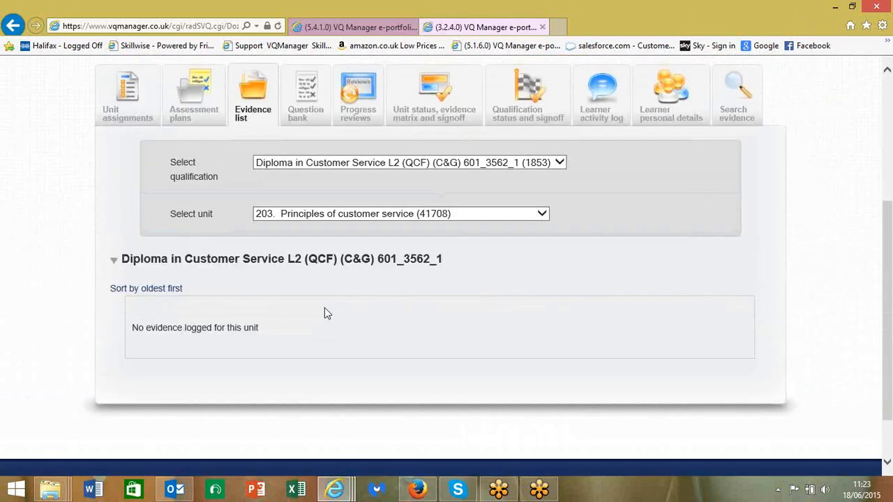
# List the evidence for all units of the Diploma in Customer Service L2 and look through the entries
pyautogui.click(541, 213)
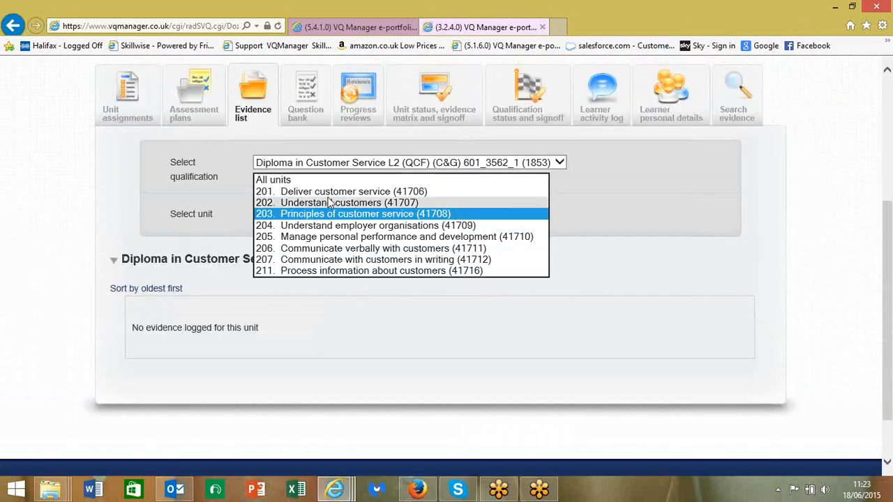
pyautogui.click(273, 180)
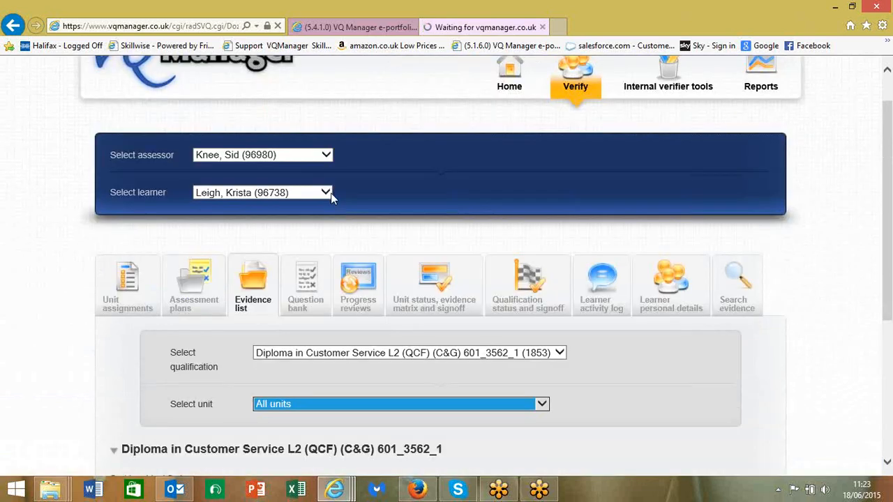
pyautogui.scroll(-3, 416, 249)
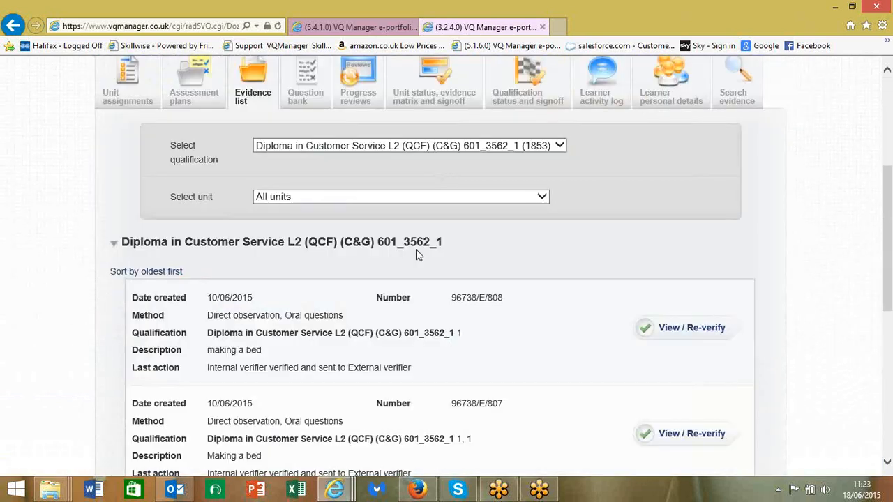
pyautogui.scroll(-5, 416, 253)
pyautogui.scroll(3, 410, 251)
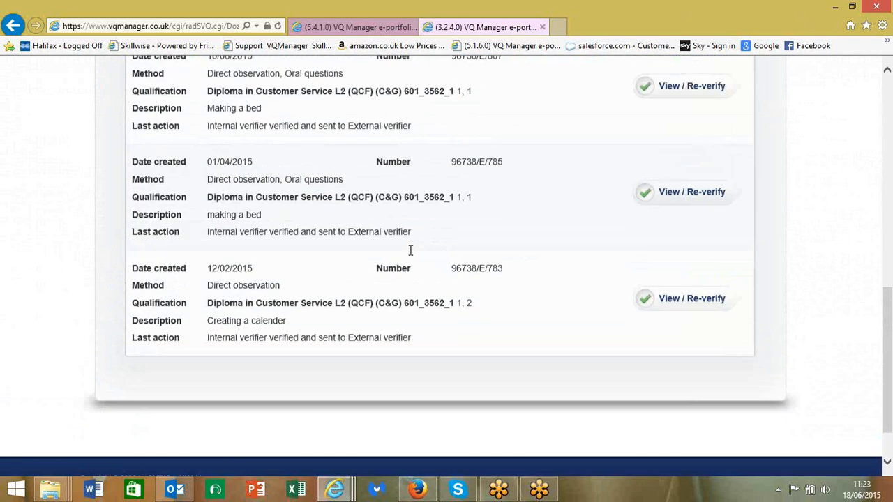
# Open the learner's progress reviews and look over the logged reviews with their notes and attachments
pyautogui.scroll(5, 410, 256)
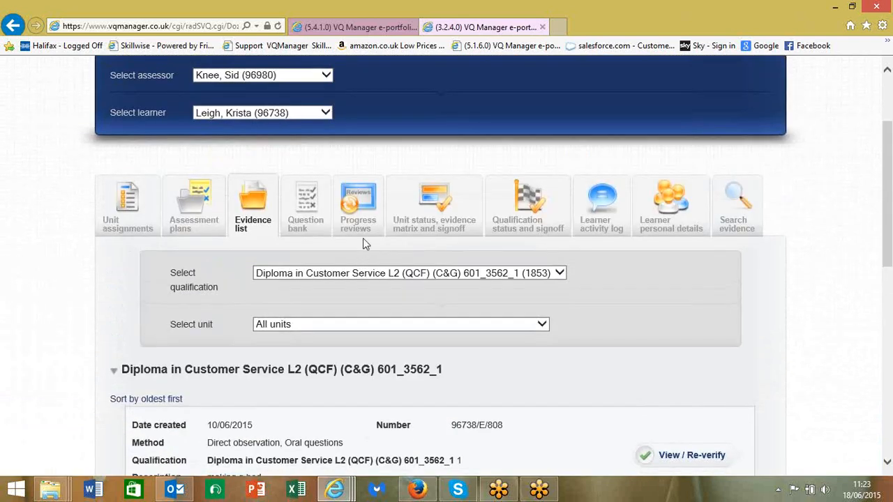
pyautogui.click(363, 231)
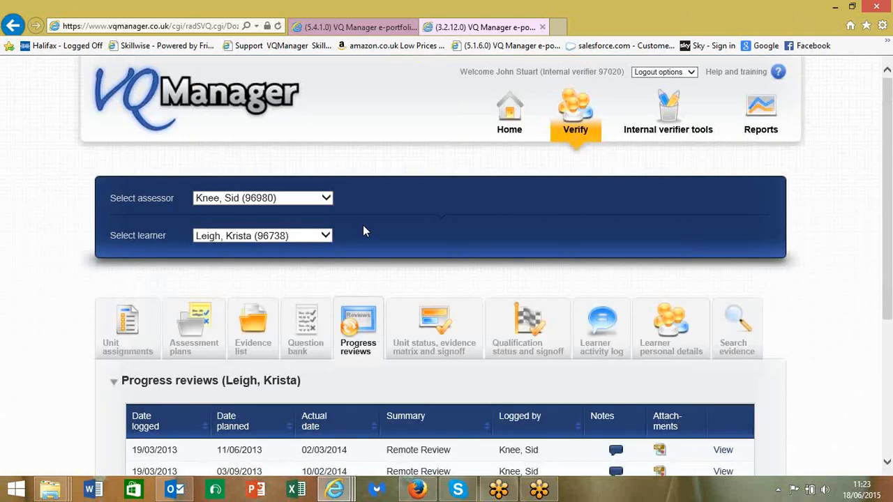
pyautogui.scroll(-3, 366, 292)
pyautogui.moveTo(614, 270)
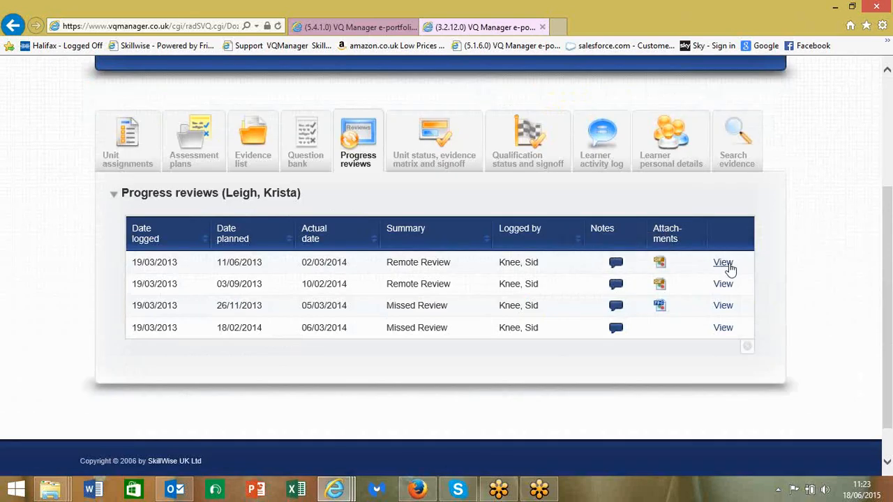
pyautogui.scroll(-1, 723, 264)
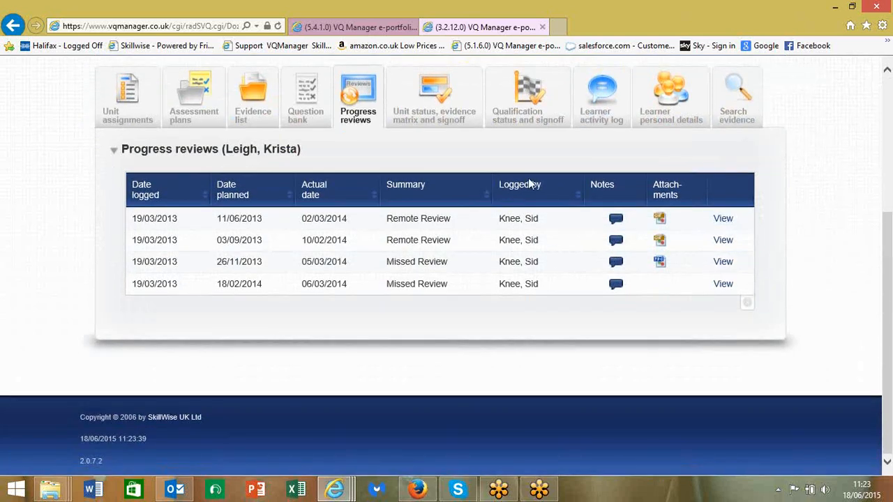
# Open the learner activity log and examine the previous logs and the form for adding a new log
pyautogui.rightClick(612, 164)
pyautogui.click(602, 119)
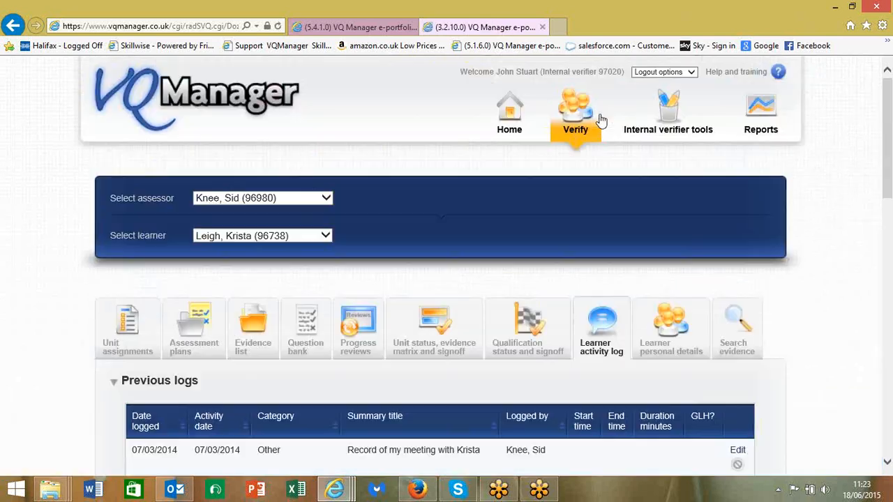
pyautogui.scroll(-3, 491, 323)
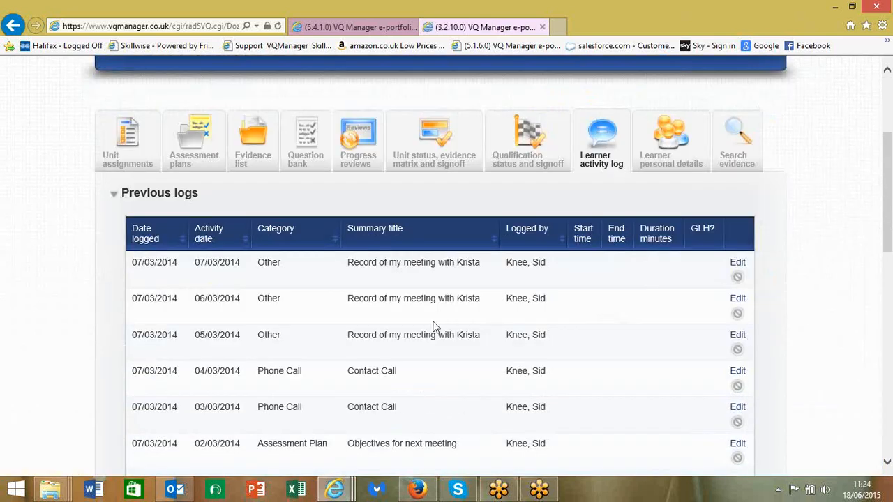
pyautogui.scroll(-4, 432, 326)
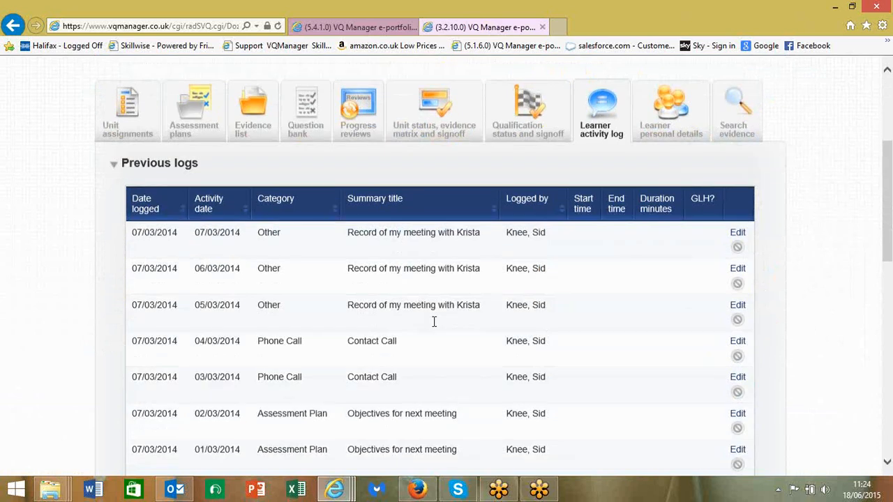
pyautogui.scroll(2, 434, 325)
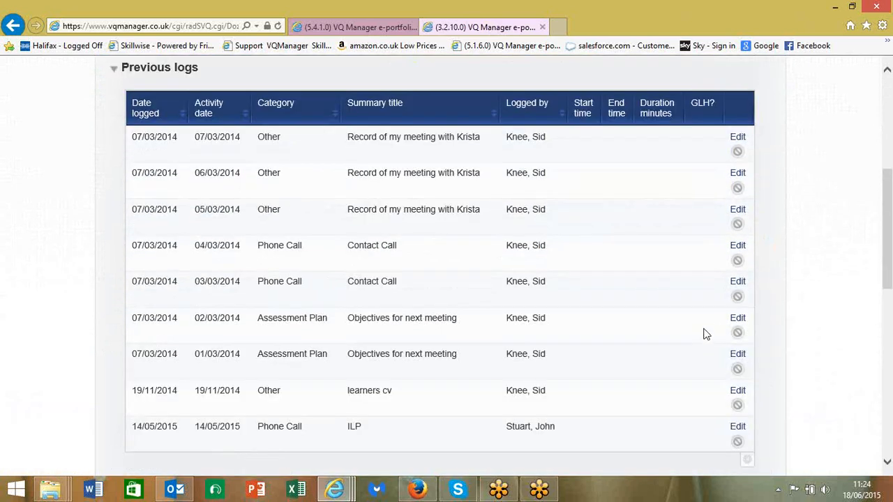
pyautogui.scroll(-1, 678, 332)
pyautogui.scroll(-5, 678, 330)
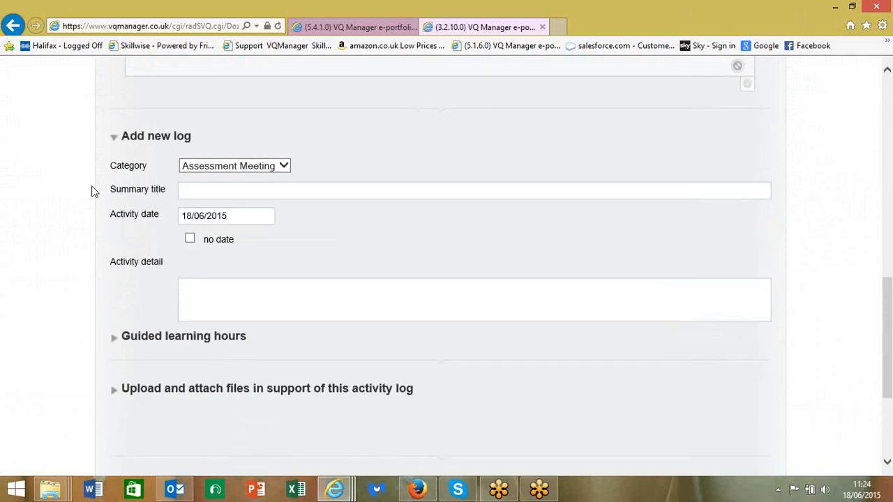
pyautogui.scroll(-3, 77, 206)
# Go to the reports and view the qualification tracker report for all qualifications and all assessors
pyautogui.scroll(9, 466, 335)
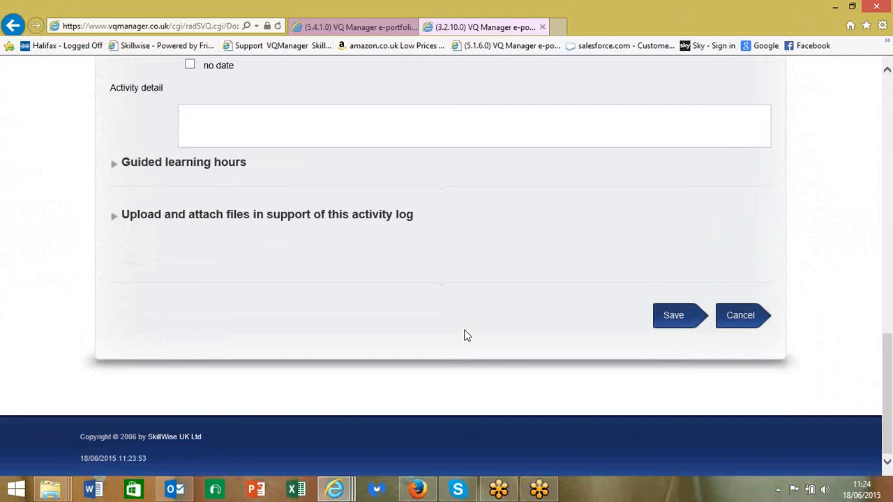
pyautogui.scroll(2, 464, 335)
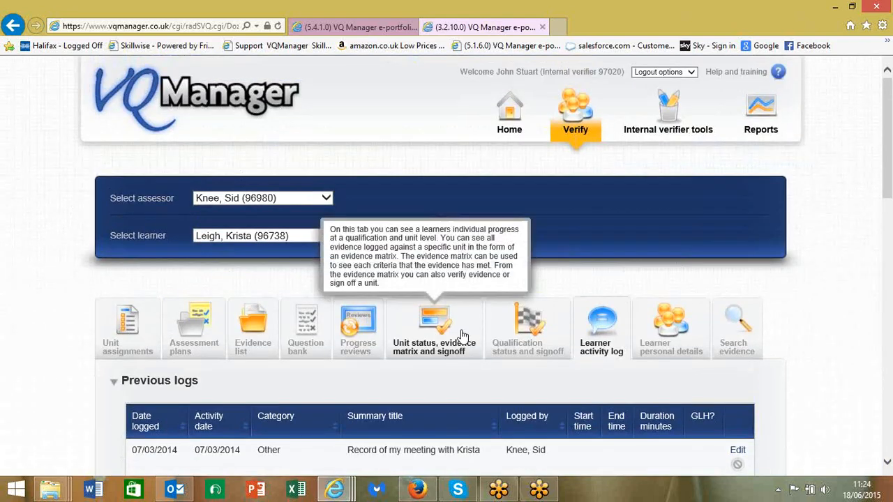
pyautogui.click(754, 139)
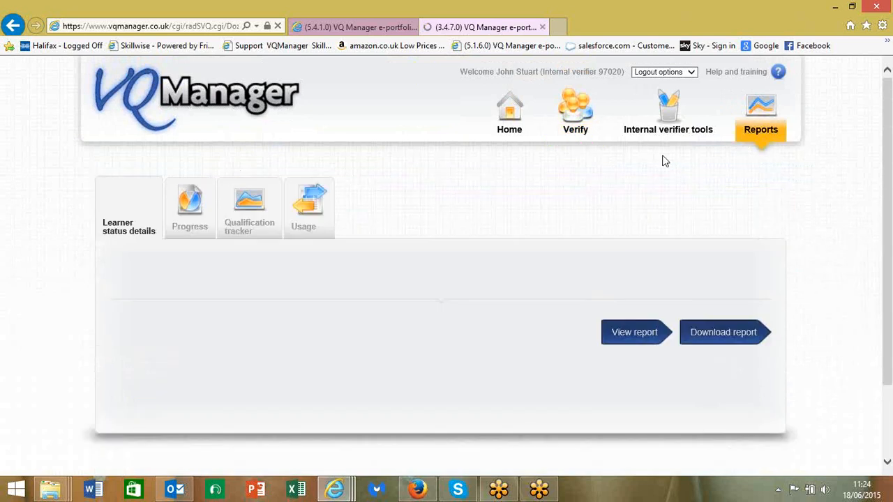
pyautogui.click(253, 226)
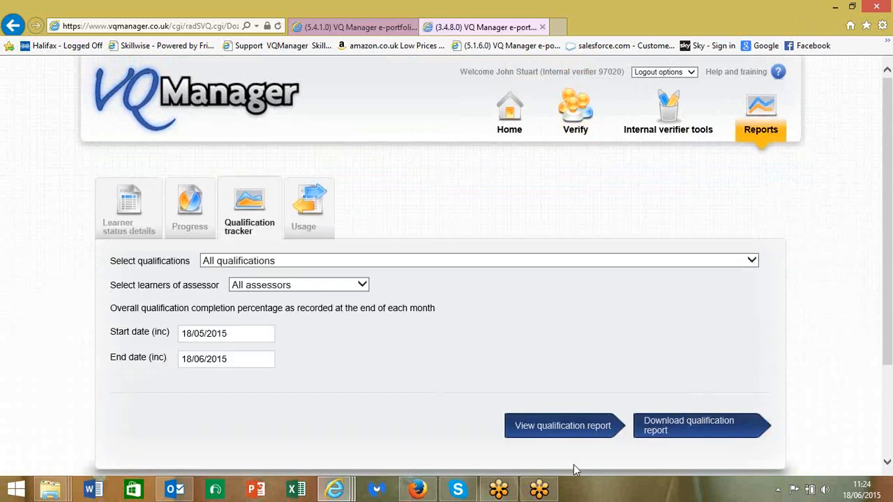
pyautogui.click(598, 428)
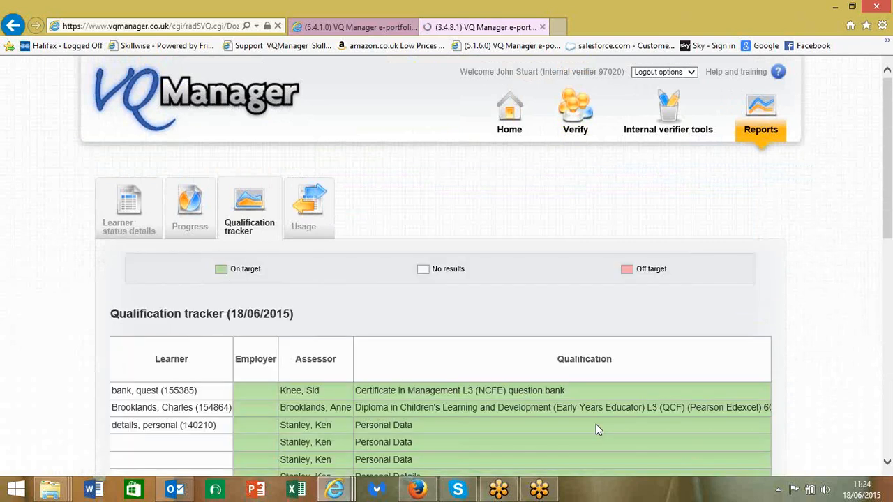
# Look through the tracker's learner, assessor and qualification rows to see which are on or off target
pyautogui.scroll(-4, 595, 424)
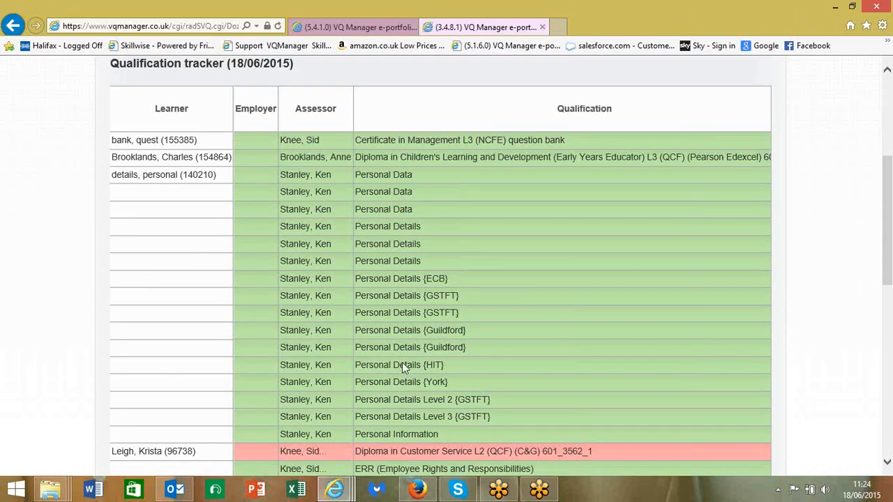
pyautogui.scroll(-2, 403, 364)
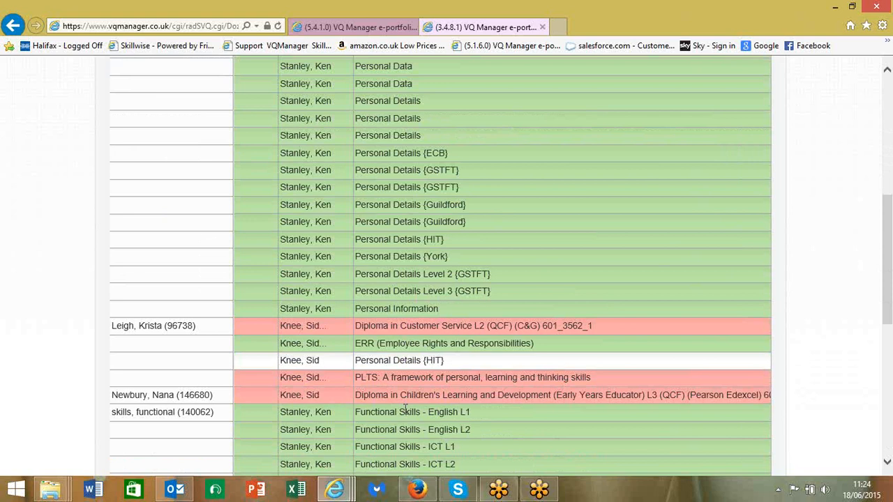
pyautogui.scroll(-2, 404, 401)
pyautogui.scroll(2, 403, 410)
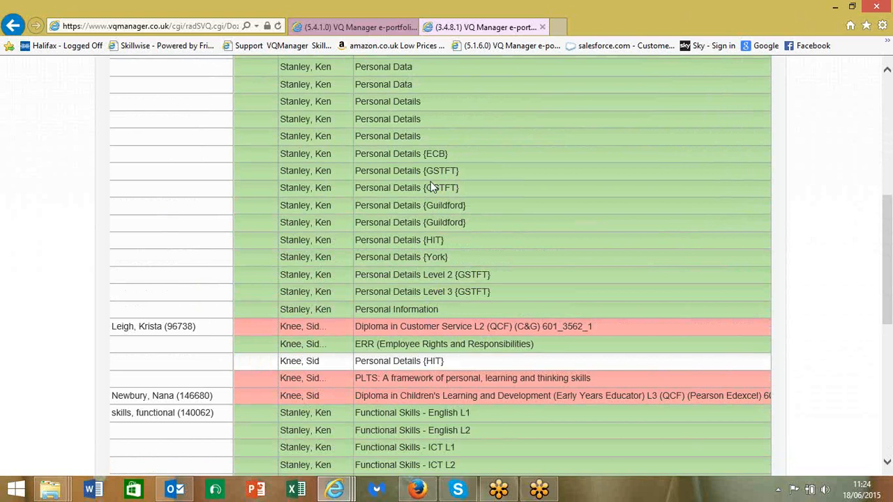
pyautogui.scroll(4, 431, 181)
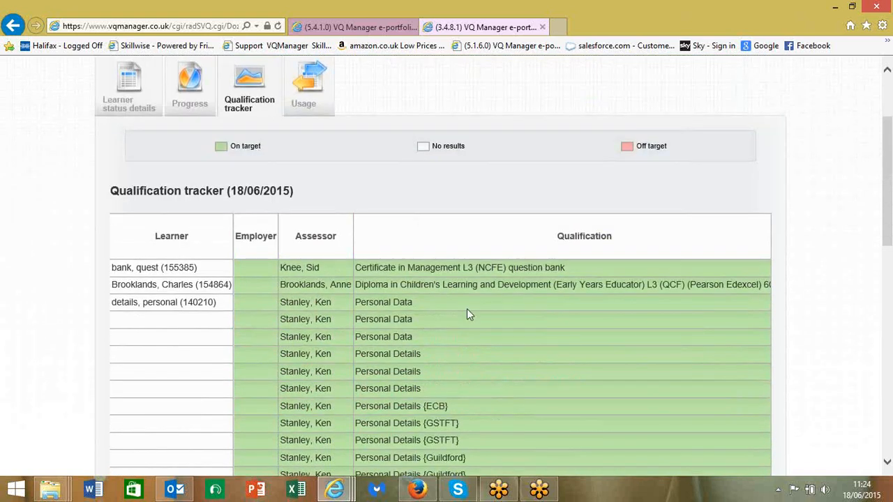
# Examine the tracker's completion, sign-off, days planned and used, target date and monthly percentage columns for every learner
pyautogui.hscroll(8, 467, 315)
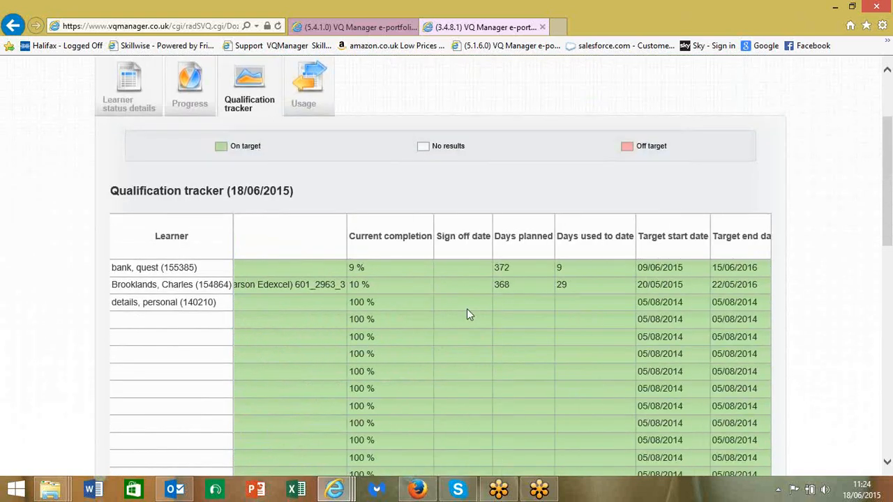
pyautogui.hscroll(2, 468, 314)
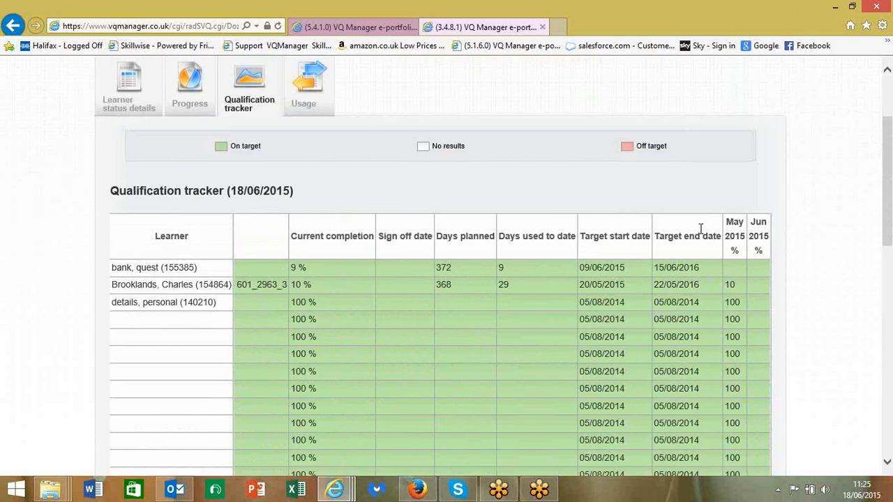
pyautogui.scroll(-1, 684, 254)
pyautogui.scroll(-6, 685, 259)
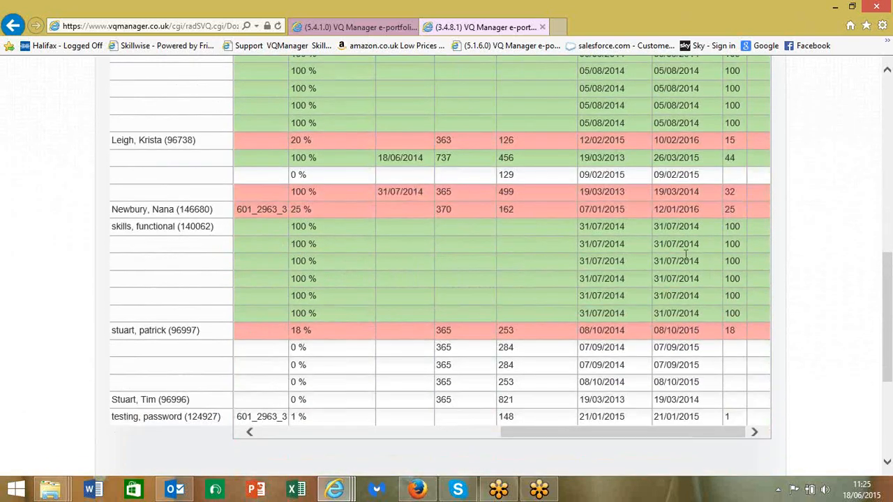
pyautogui.scroll(-3, 684, 254)
pyautogui.scroll(10, 689, 260)
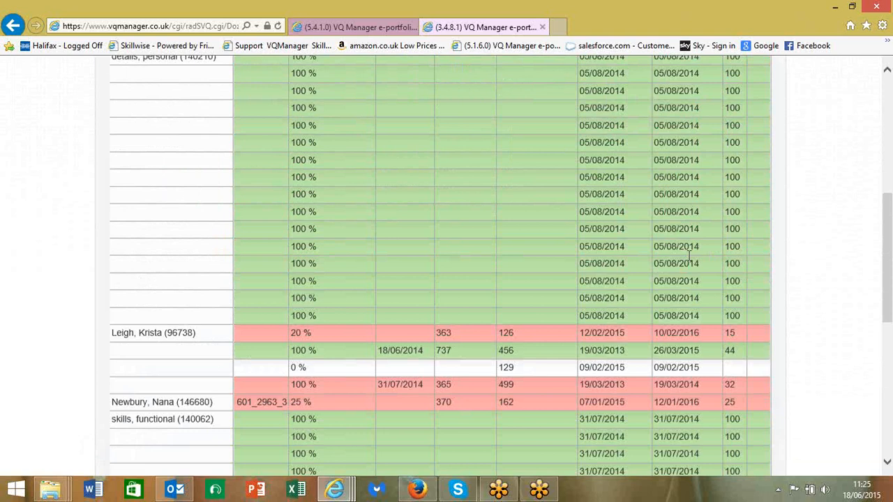